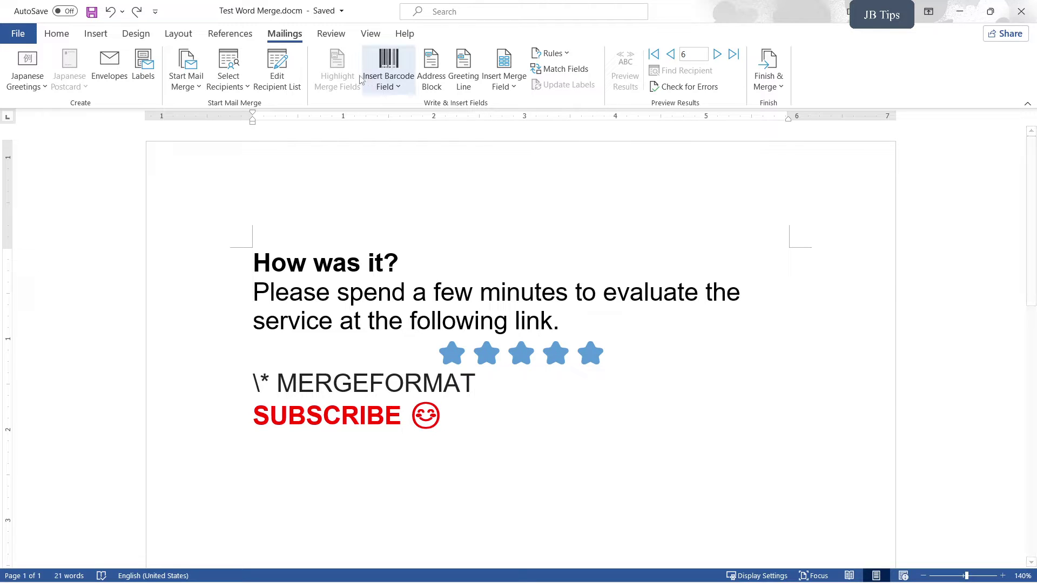
click(504, 82)
scroll(530, 159, down, 15)
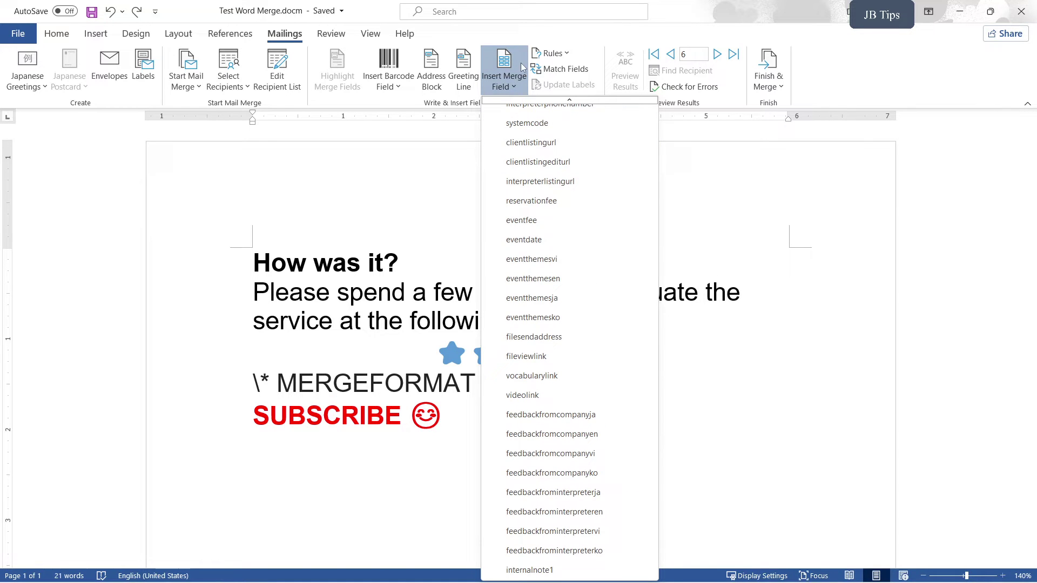
click(547, 86)
click(565, 298)
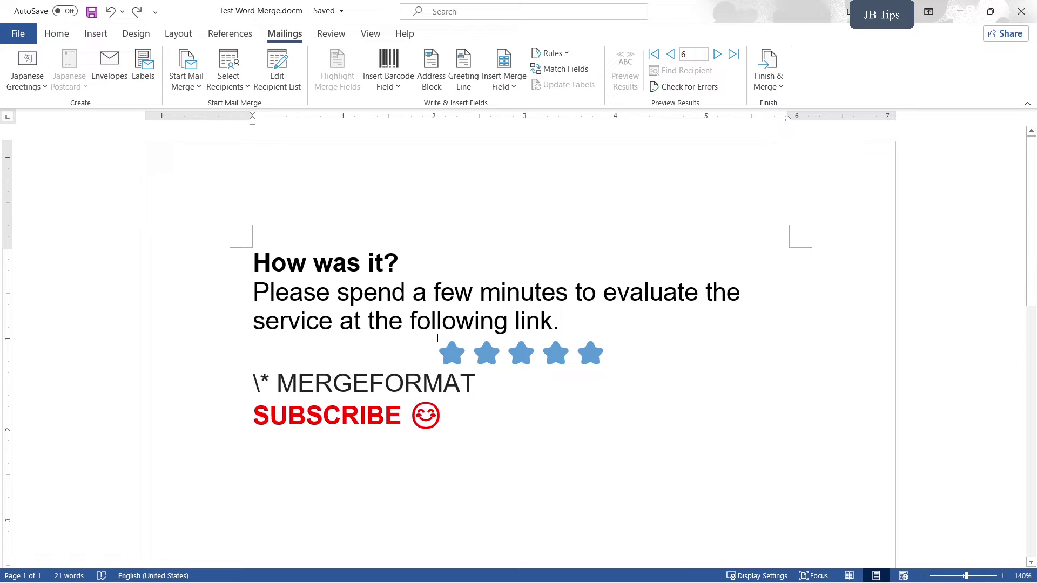
click(261, 261)
mouse_move(261, 262)
mouse_down()
mouse_move(568, 326)
mouse_move(253, 267)
mouse_up()
click(562, 326)
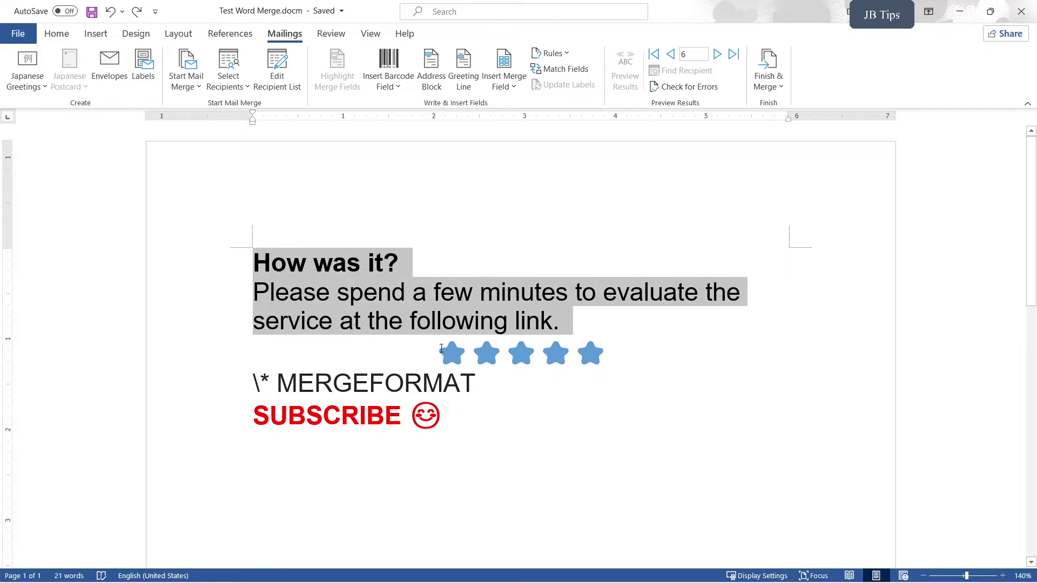
click(513, 356)
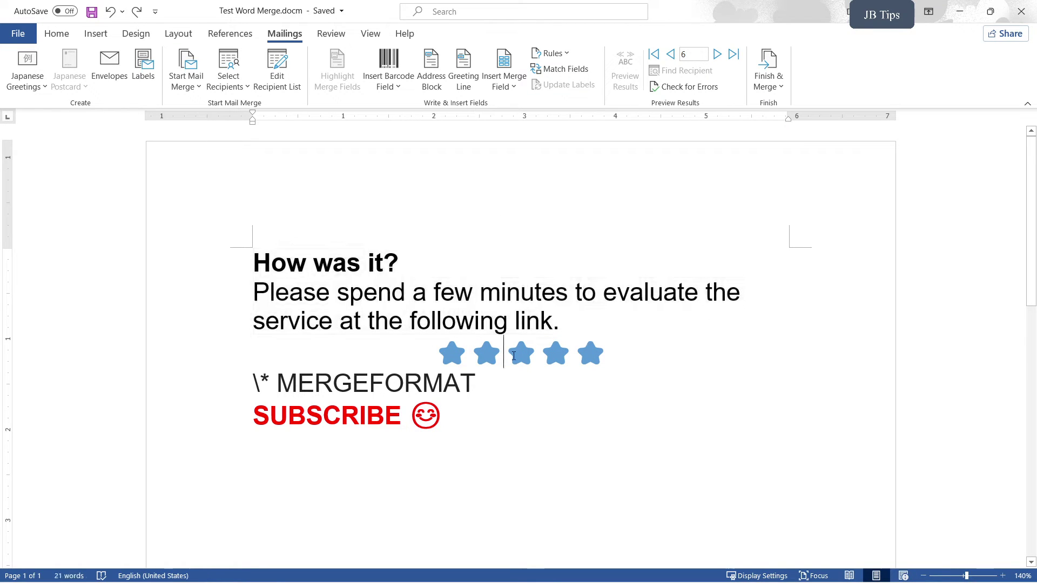
Step: Add an empty line directly below the row of five stars and place the cursor in it
click(610, 376)
key(Return)
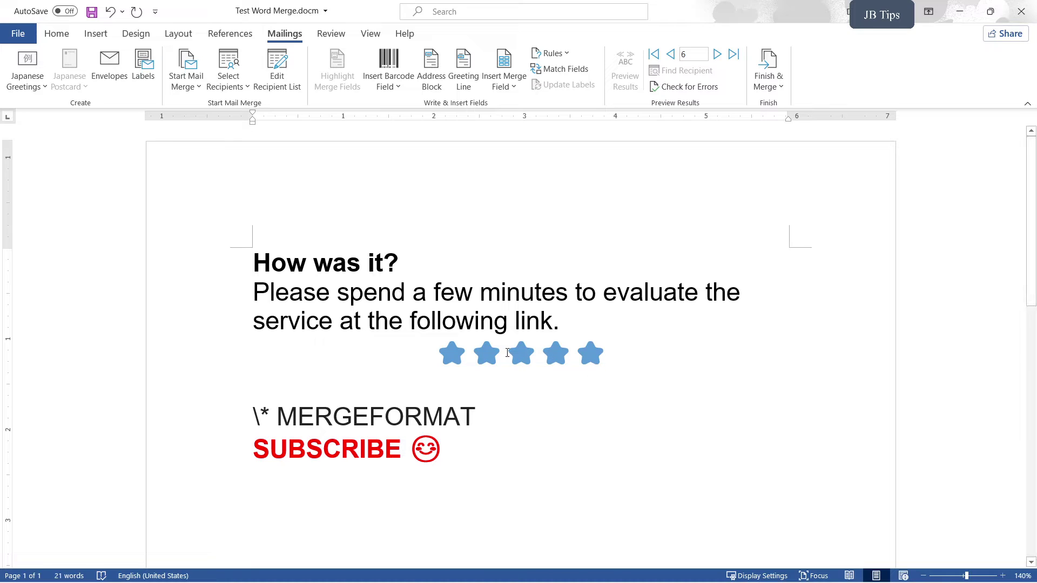
drag(446, 354, 616, 356)
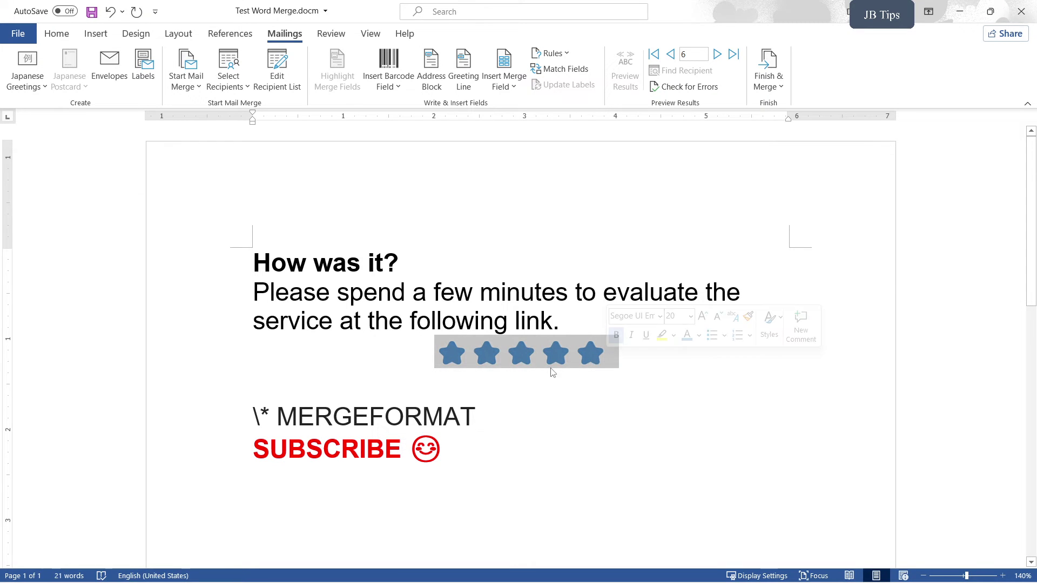
click(521, 384)
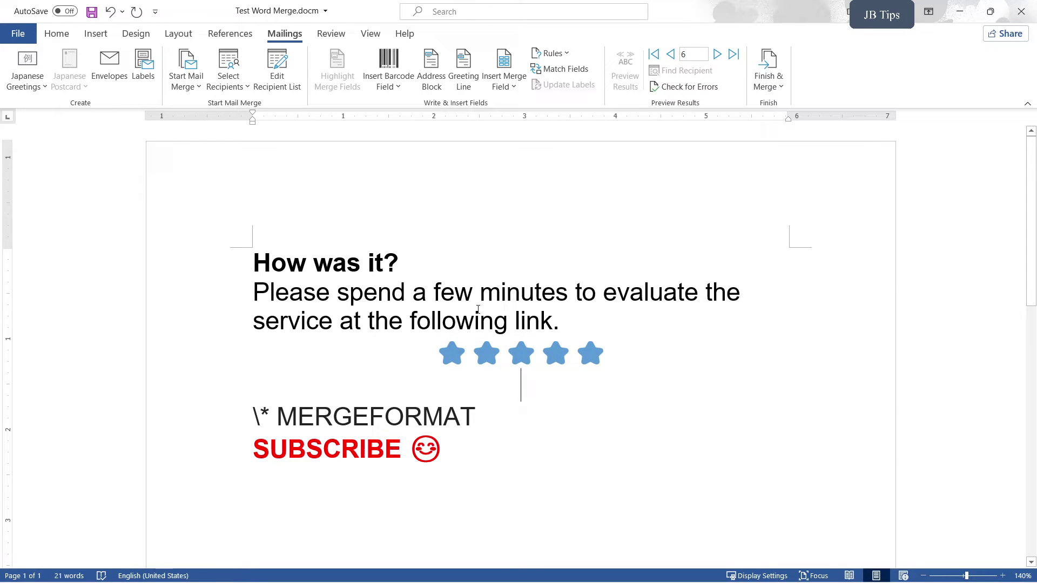
Step: Insert a Hyperlink field on the empty line below the stars, keeping the option to preserve formatting during updates
click(97, 34)
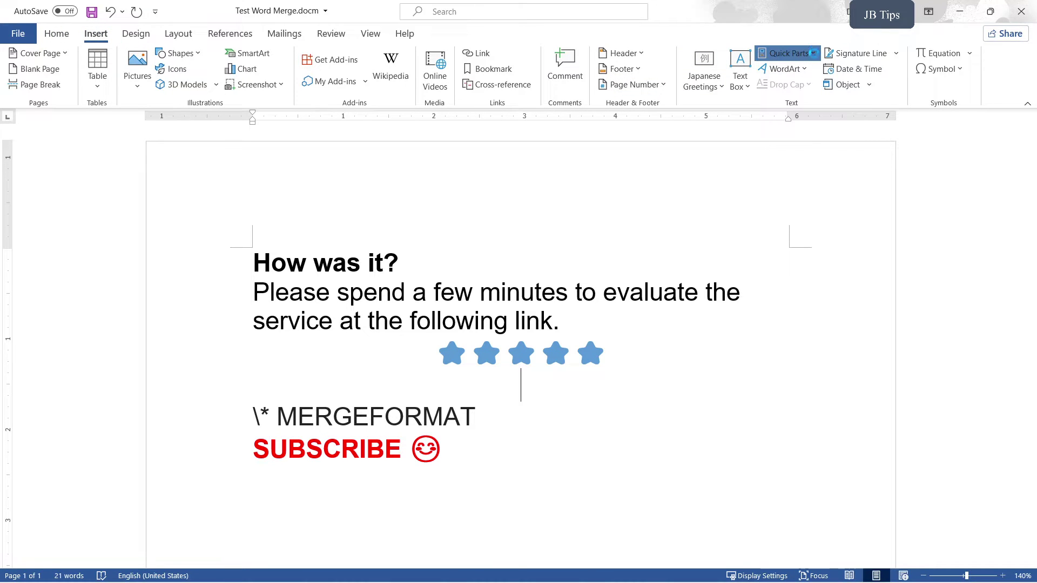
click(813, 53)
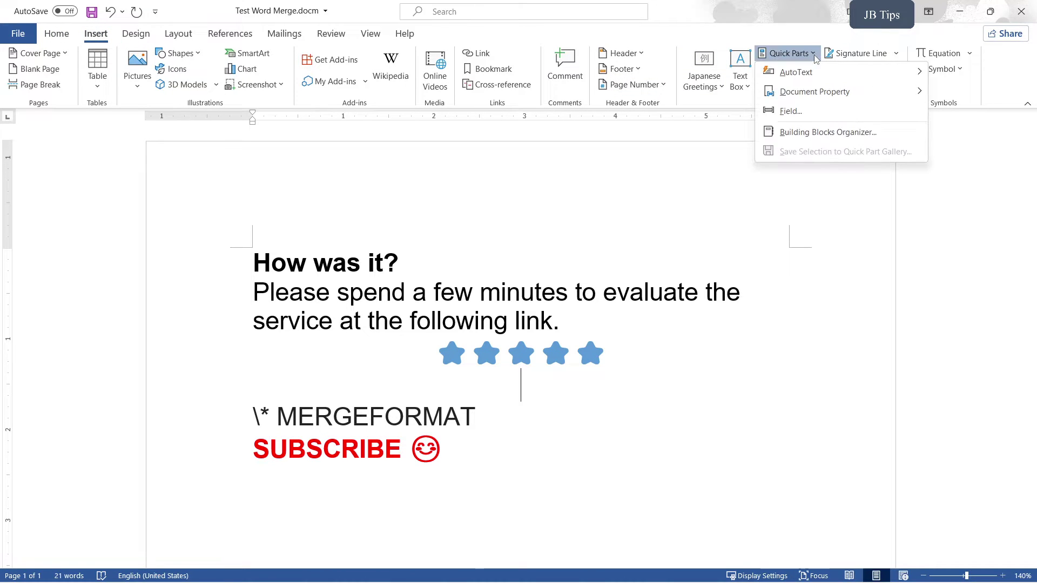
click(815, 111)
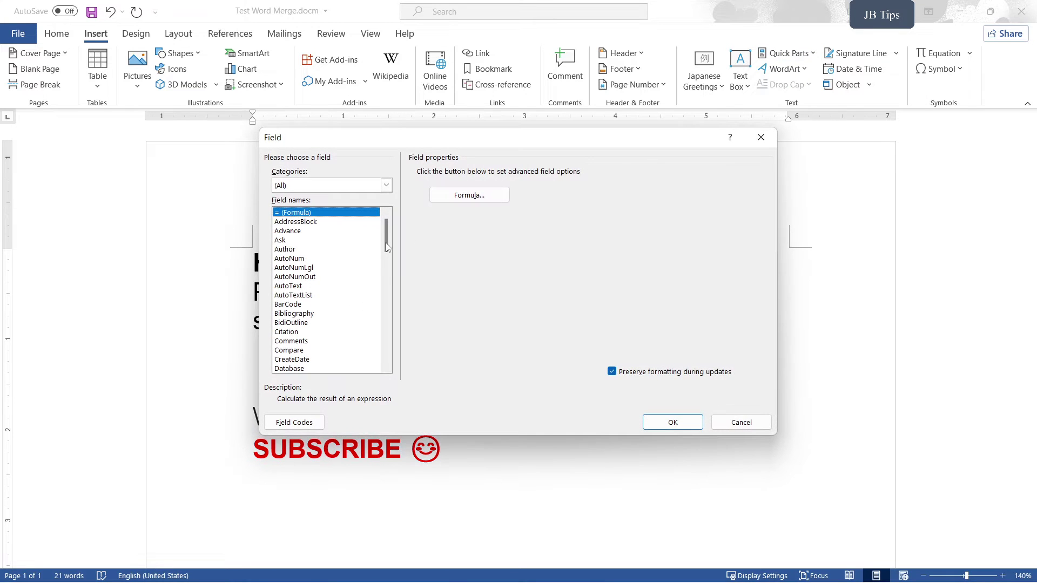
click(290, 259)
key(h)
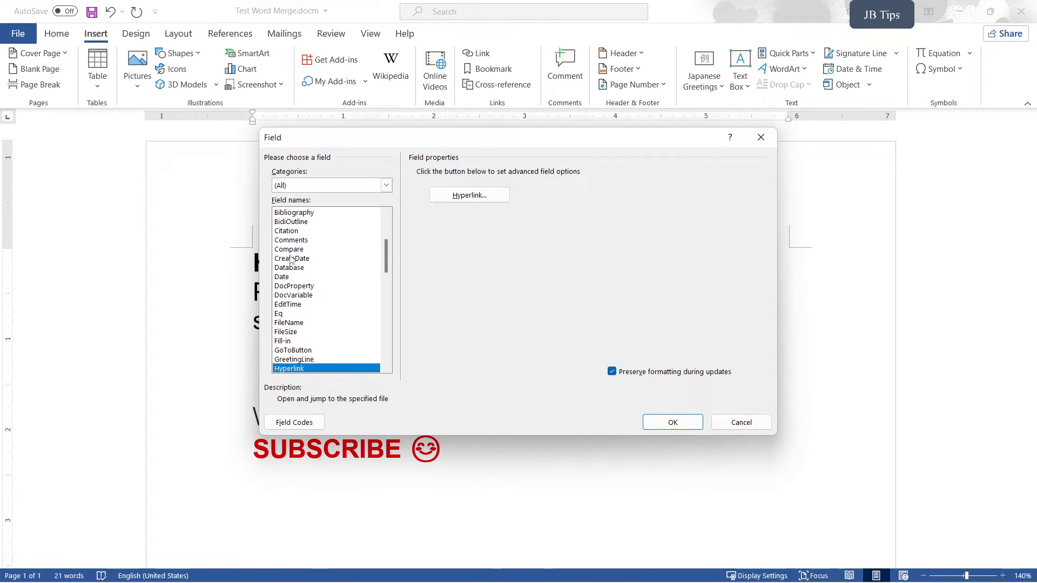
click(670, 422)
Step: Display the field code of the hyperlink field below the stars instead of its result
click(380, 386)
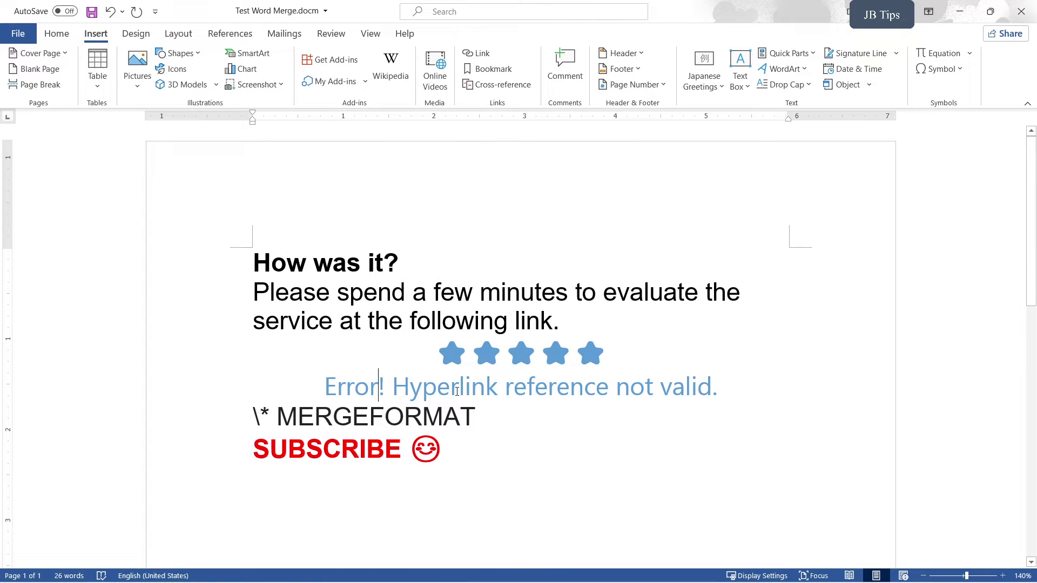
click(513, 389)
key(shift+F9)
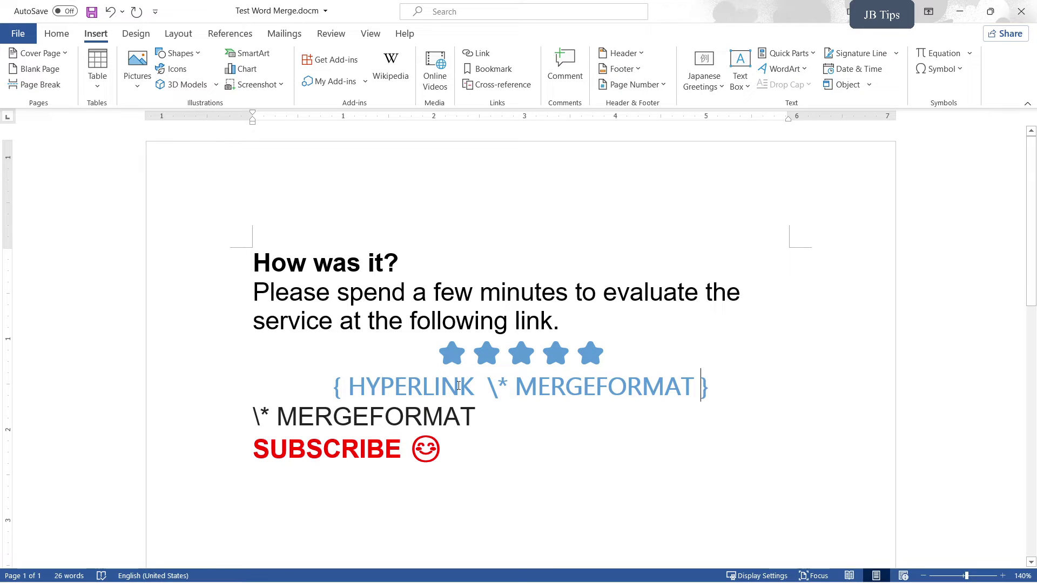
key(shift+F9)
key(shift+F9)
Step: Insert the feedbackfrominterpreteren merge field inside the HYPERLINK field code, just before the \* MERGEFORMAT switch
drag(488, 385, 664, 387)
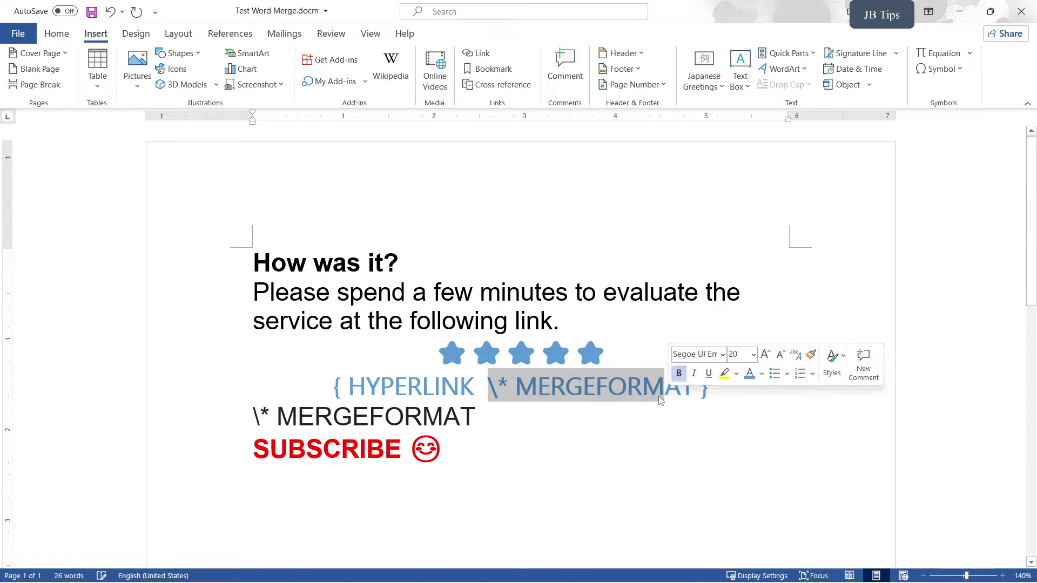
click(490, 390)
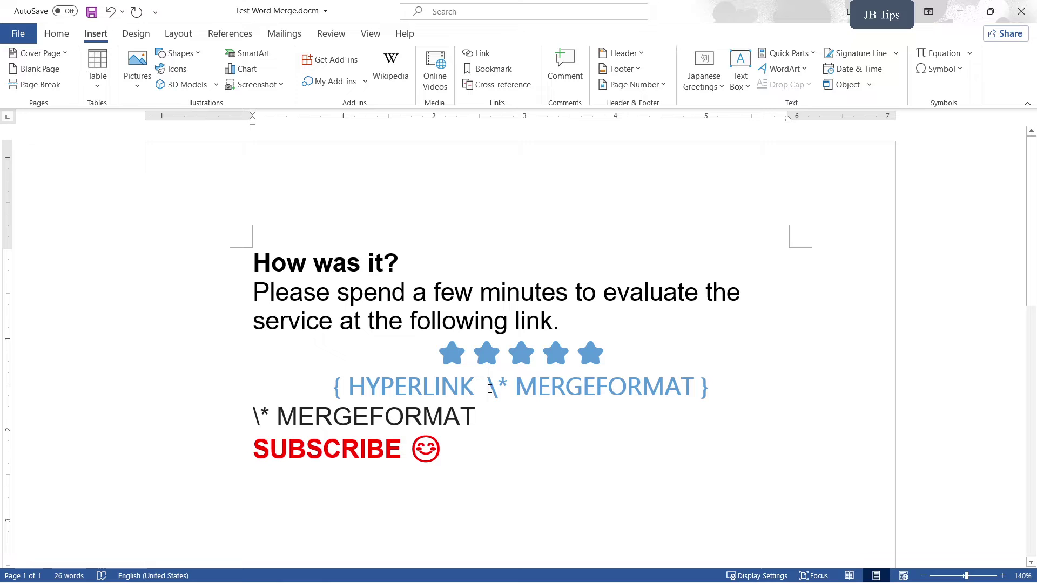
click(290, 36)
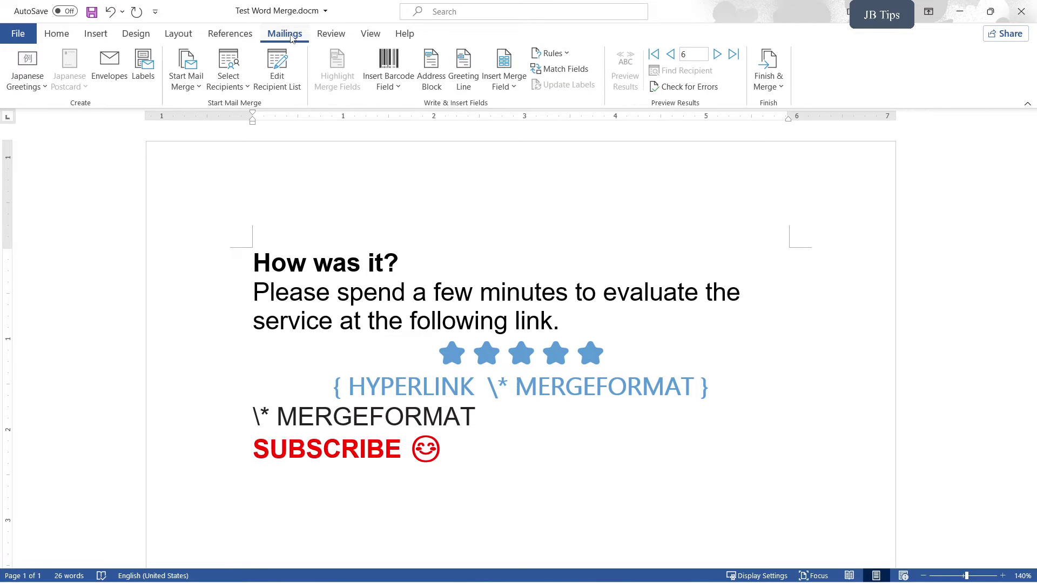
click(519, 85)
scroll(525, 458, down, 8)
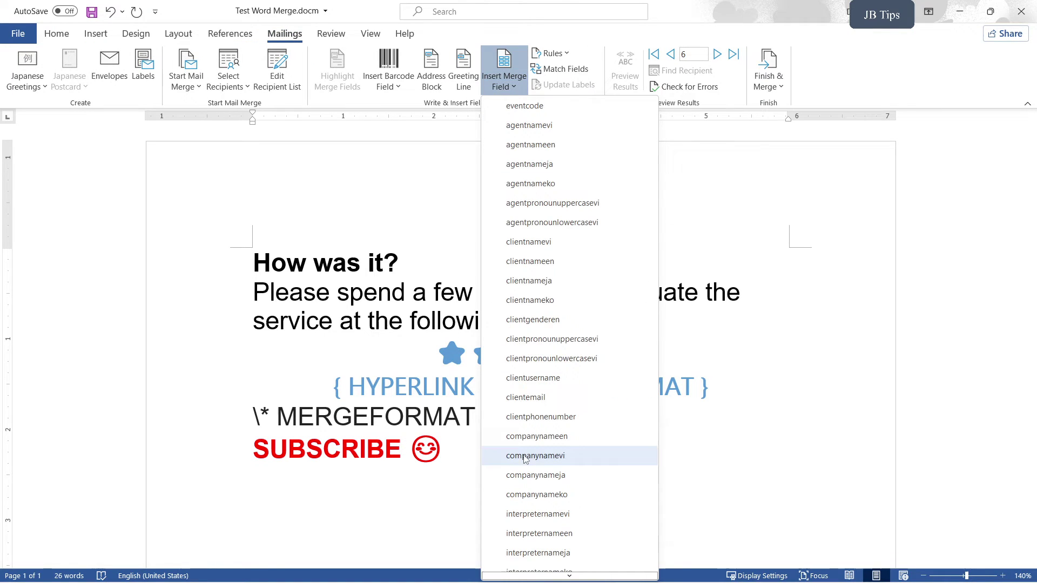
scroll(525, 459, down, 6)
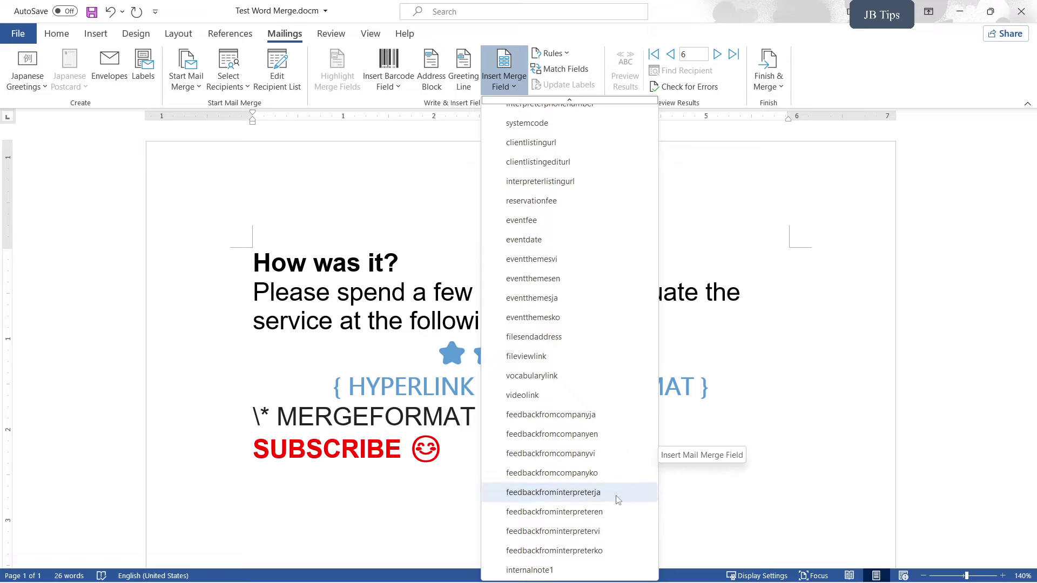
click(587, 511)
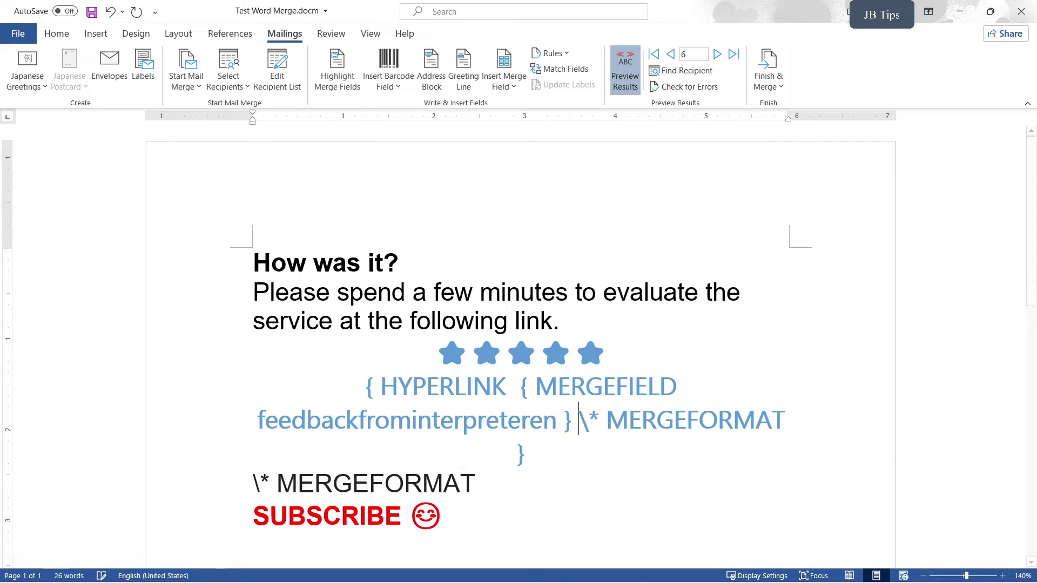
Step: Delete the existing Link bookmark and add a new one named Link between the merge field and the \* MERGEFORMAT switch
scroll(521, 345, down, 1)
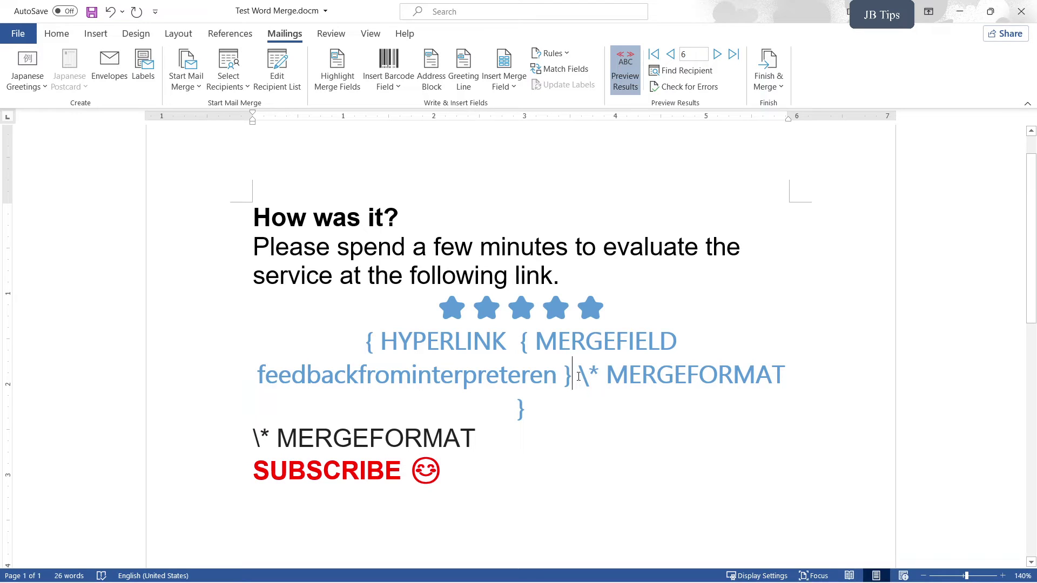
click(580, 372)
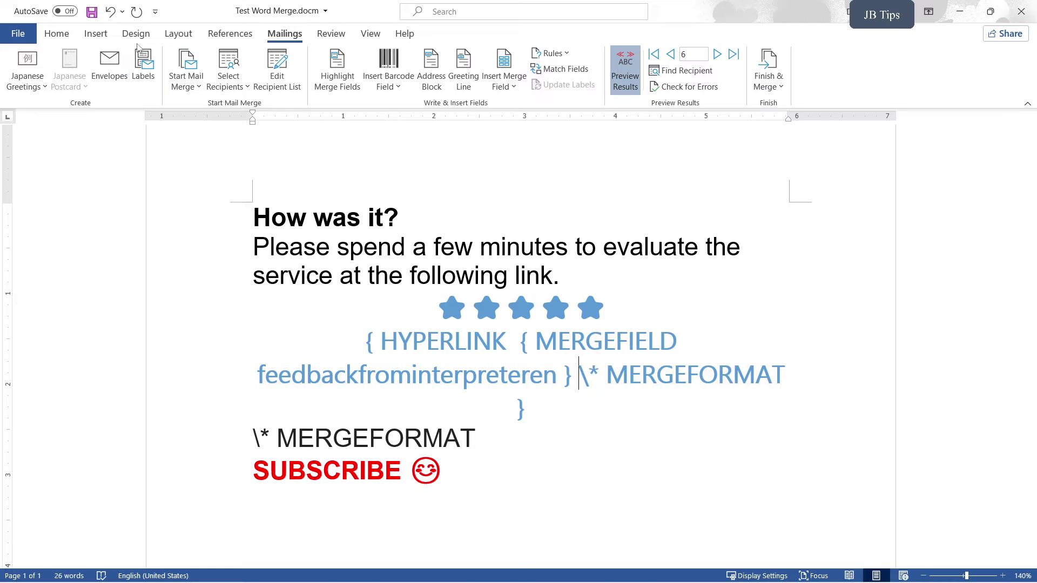
click(97, 35)
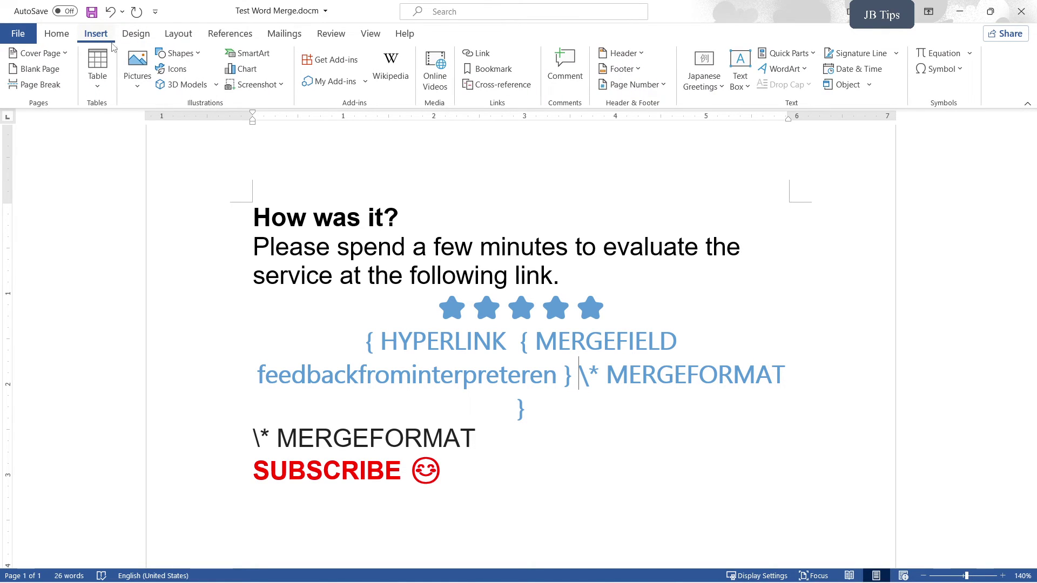
click(493, 71)
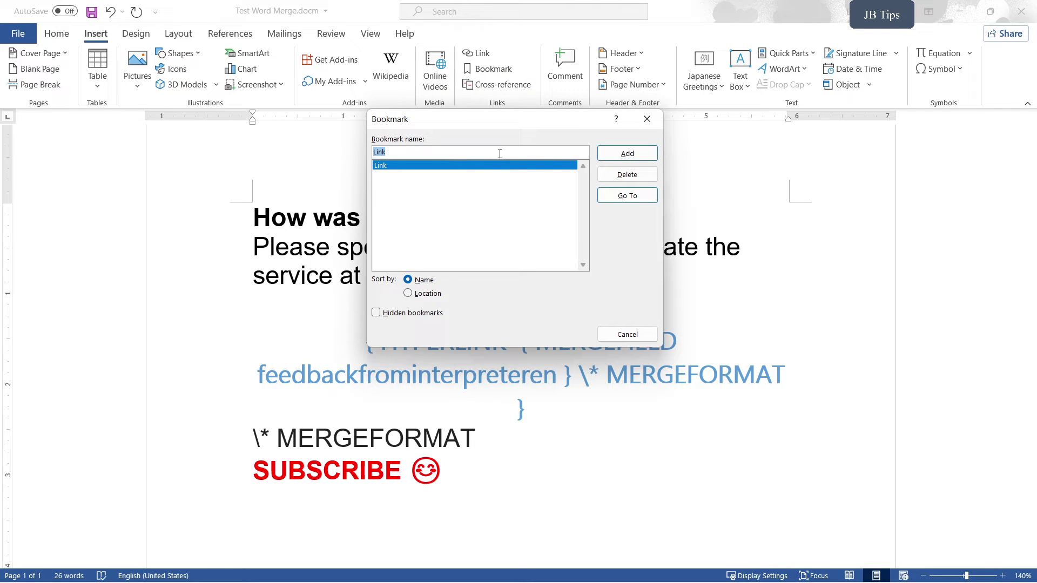
click(622, 174)
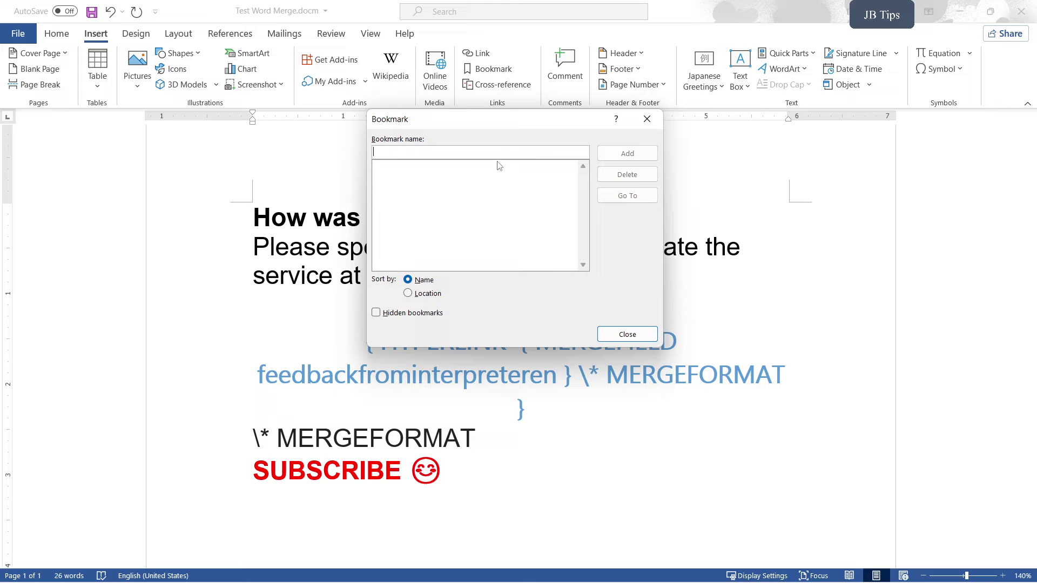
text(L)
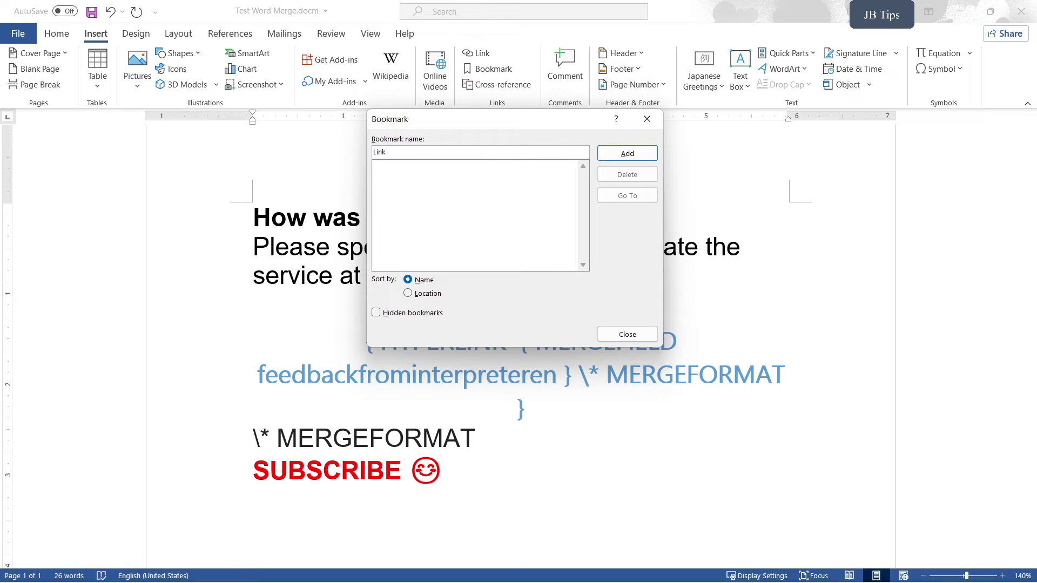
text(ink)
click(599, 154)
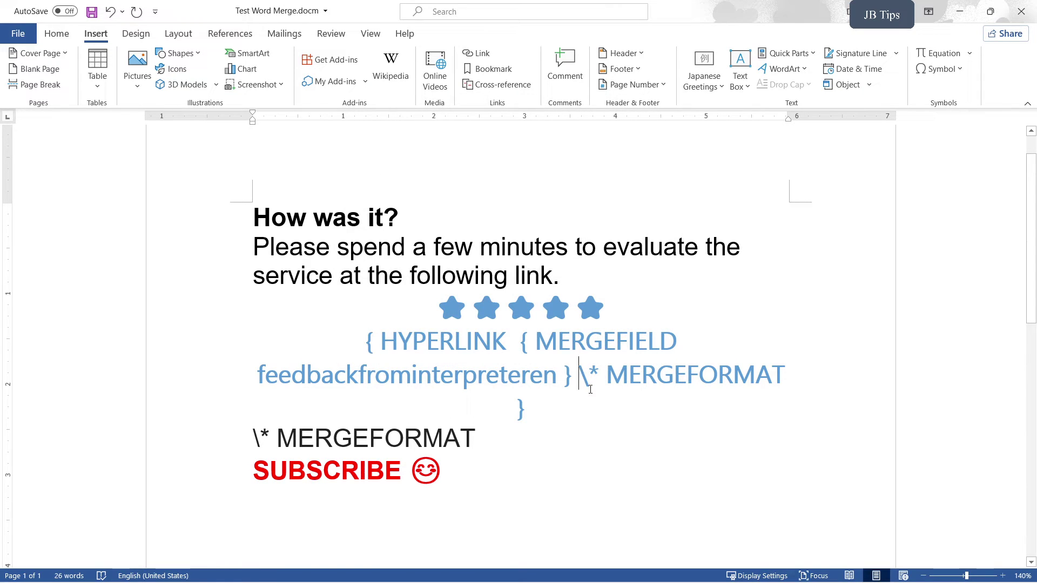
Step: Save the document and switch all field codes back to showing their results
key(ctrl+s)
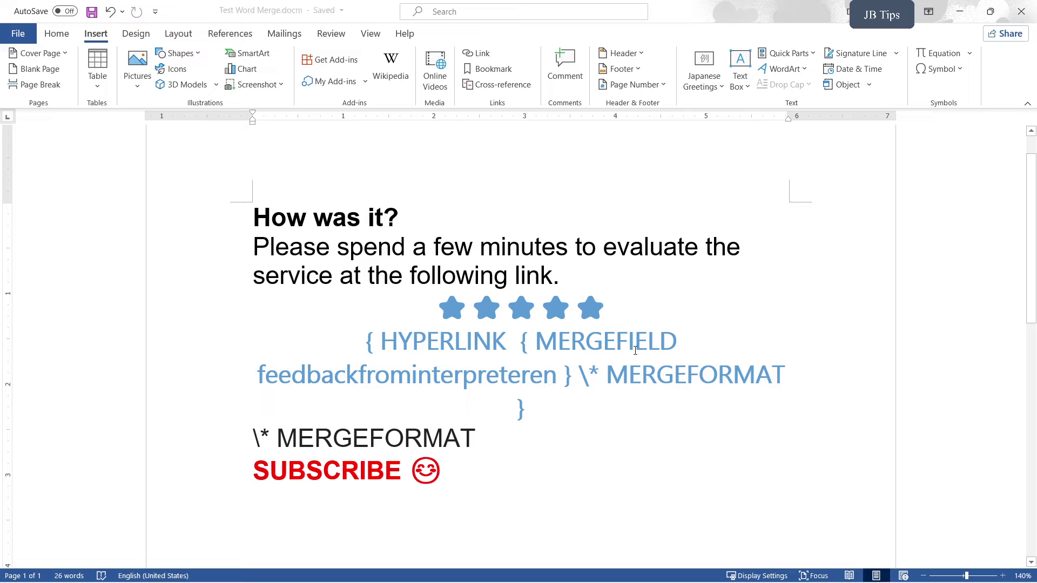
key(alt+F9)
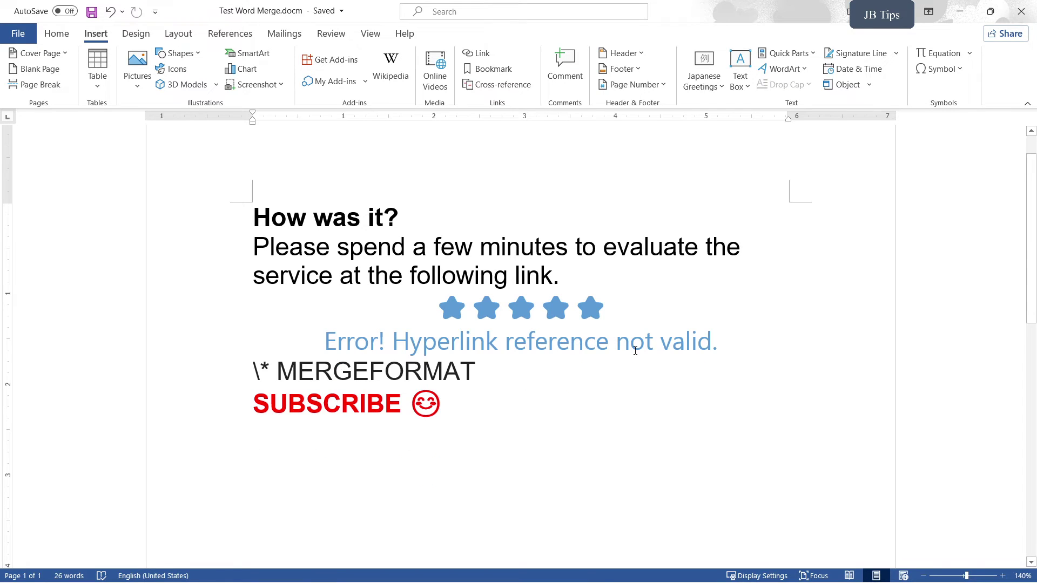
Step: Reopen the merge document, allowing the SQL command to load its data and accepting Unicode (UTF-8) encoding for the CSV source
mouse_move(624, 344)
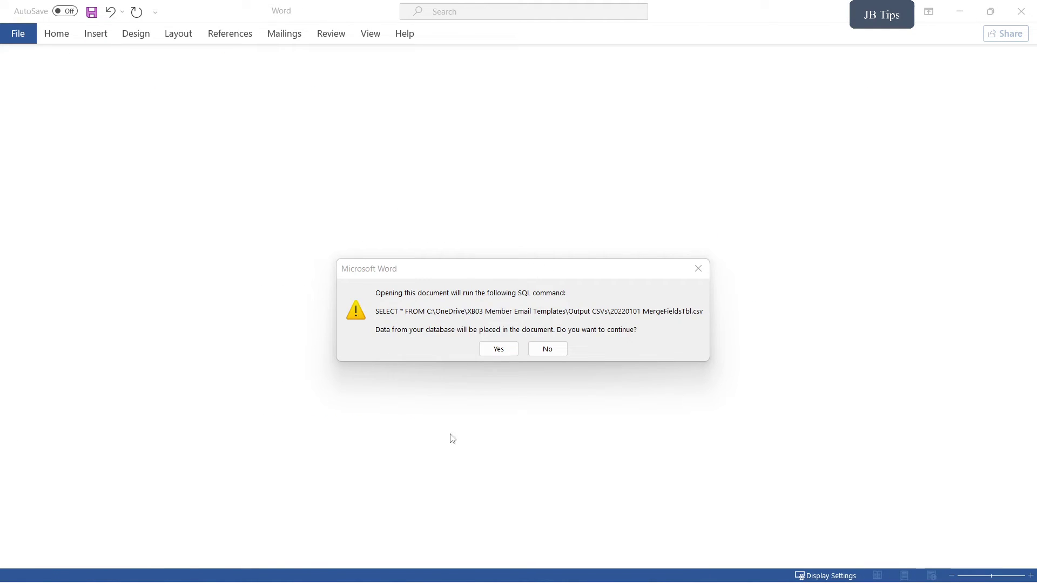
click(498, 350)
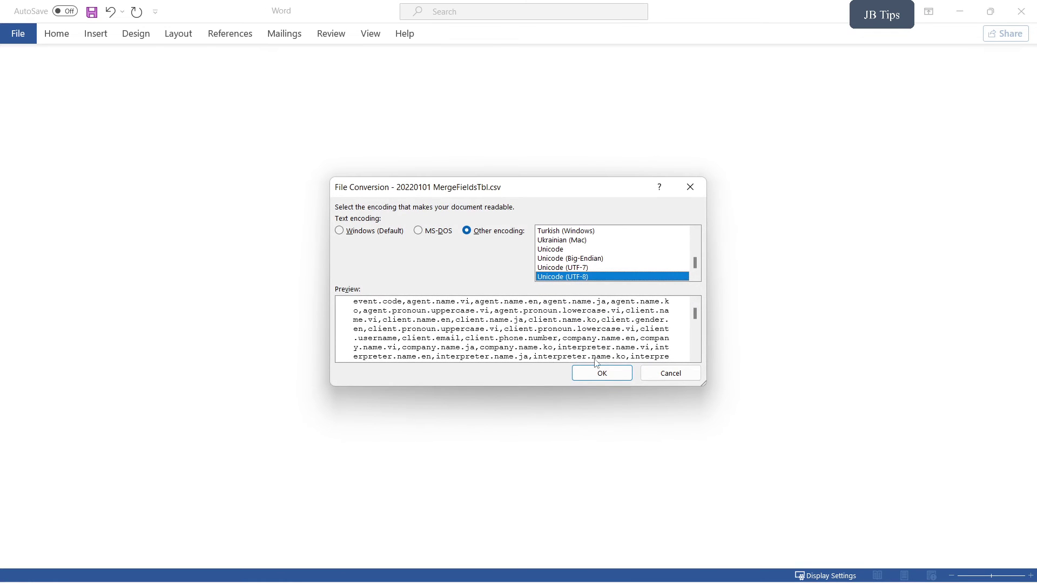
click(602, 374)
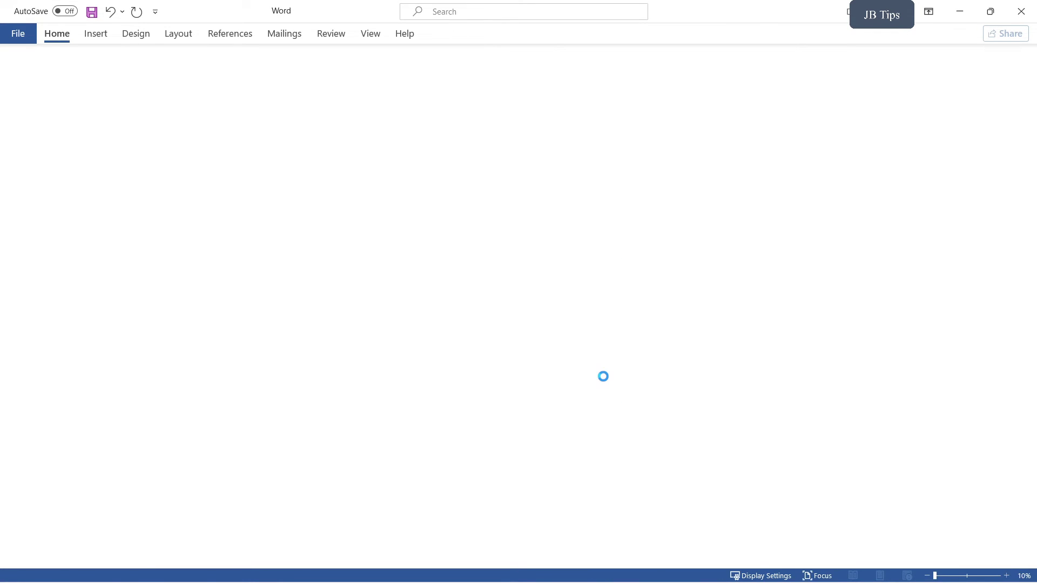
Step: Set the mail merge results preview to record 3
click(542, 355)
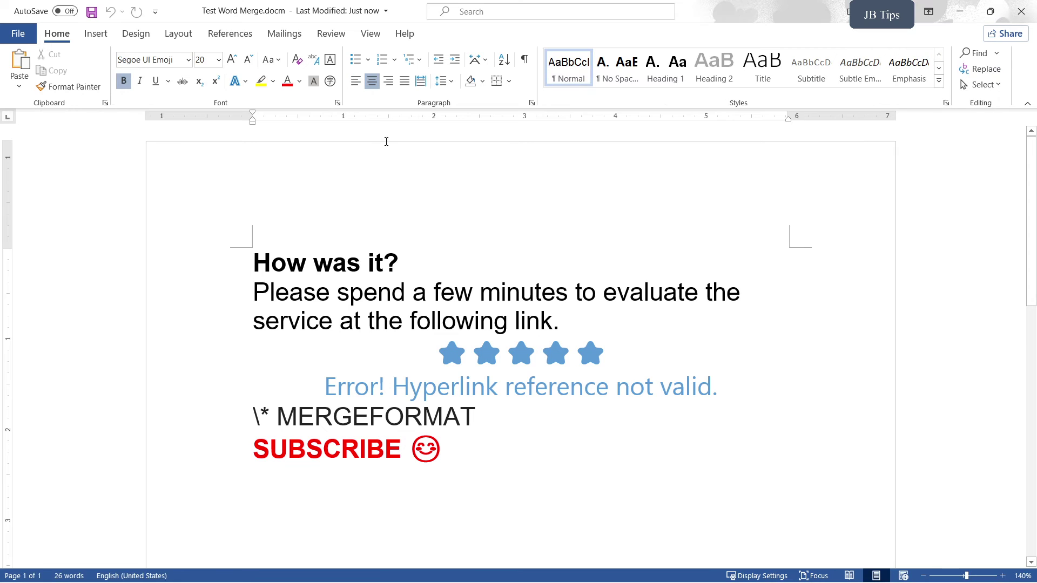
click(297, 38)
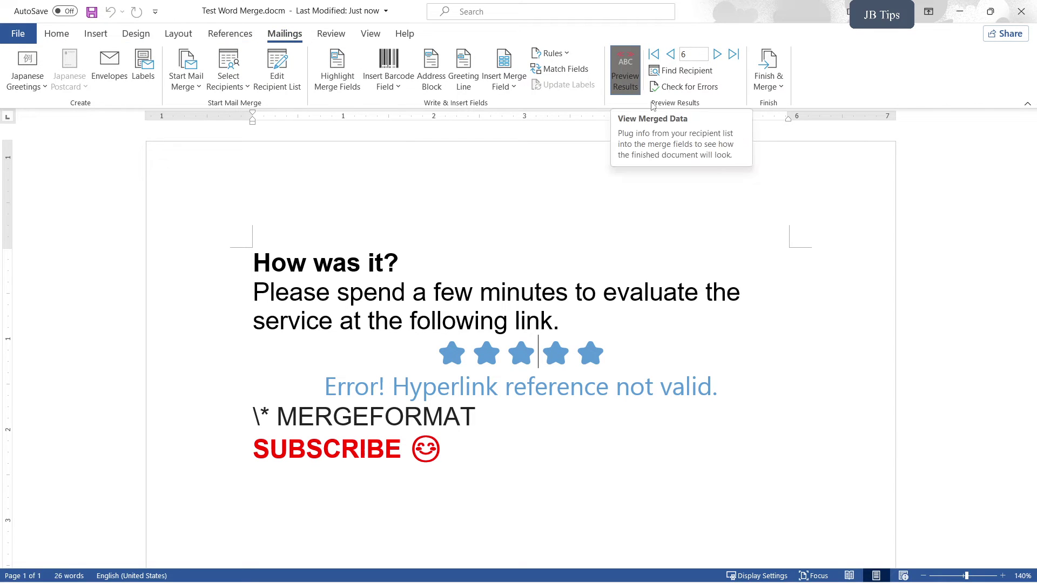
click(693, 56)
text(3)
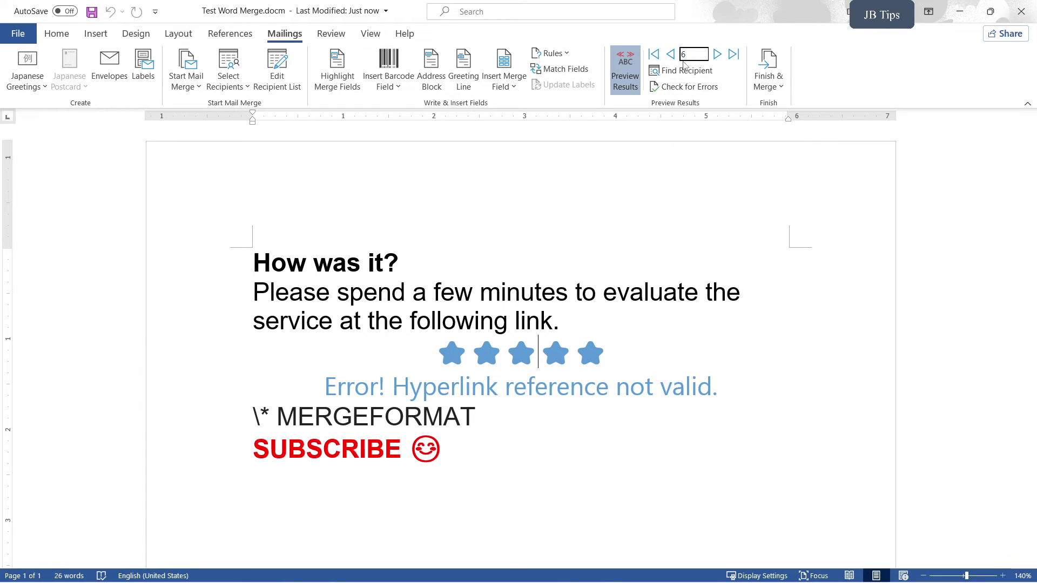
key(Return)
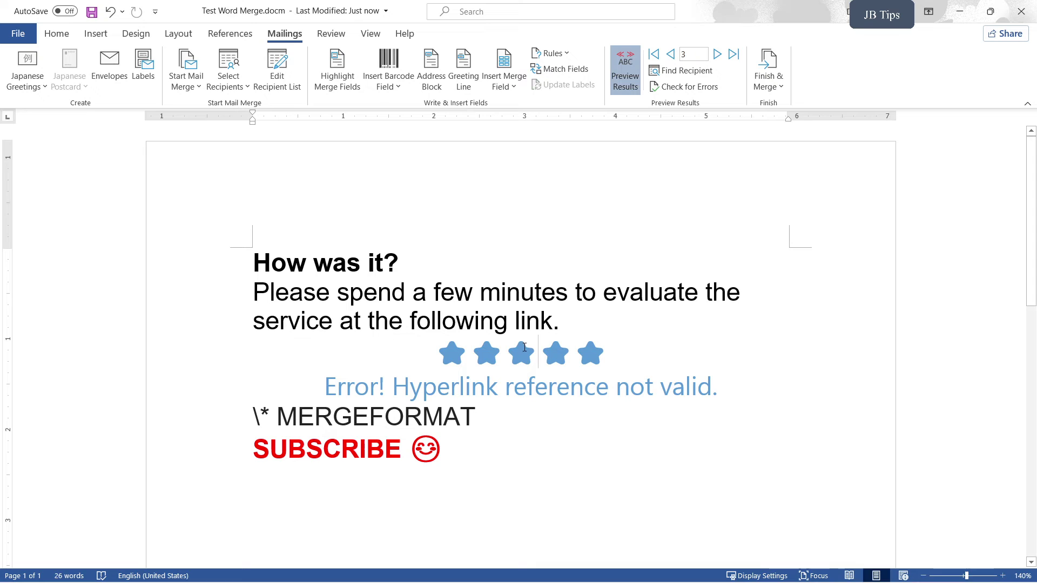
Step: Advance the merge preview through records 4 and 5 to record 7, checking the star link's target address for each
mouse_move(532, 385)
click(717, 54)
mouse_move(541, 380)
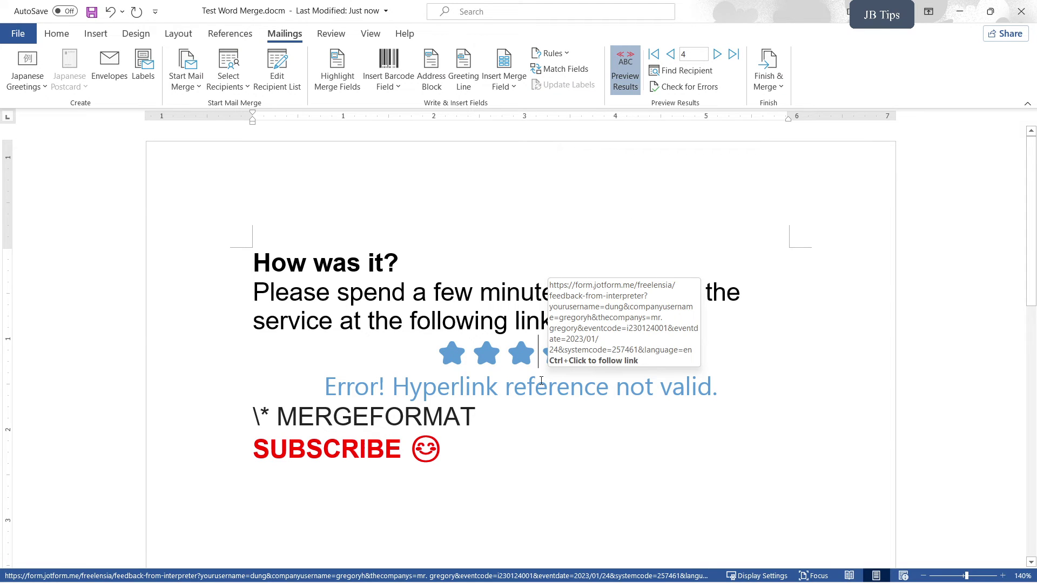
click(718, 54)
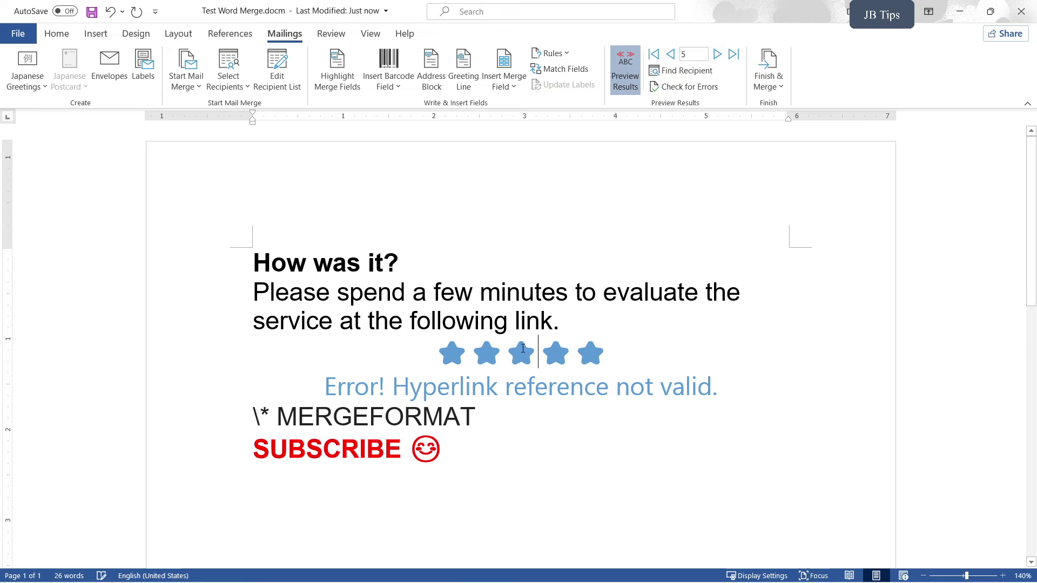
mouse_move(527, 379)
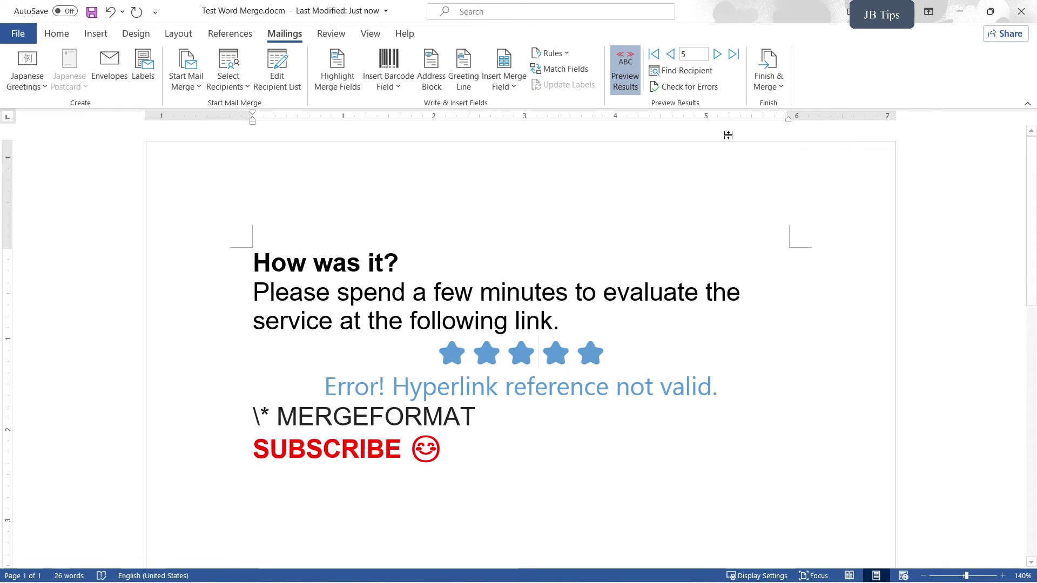
click(717, 54)
click(717, 54)
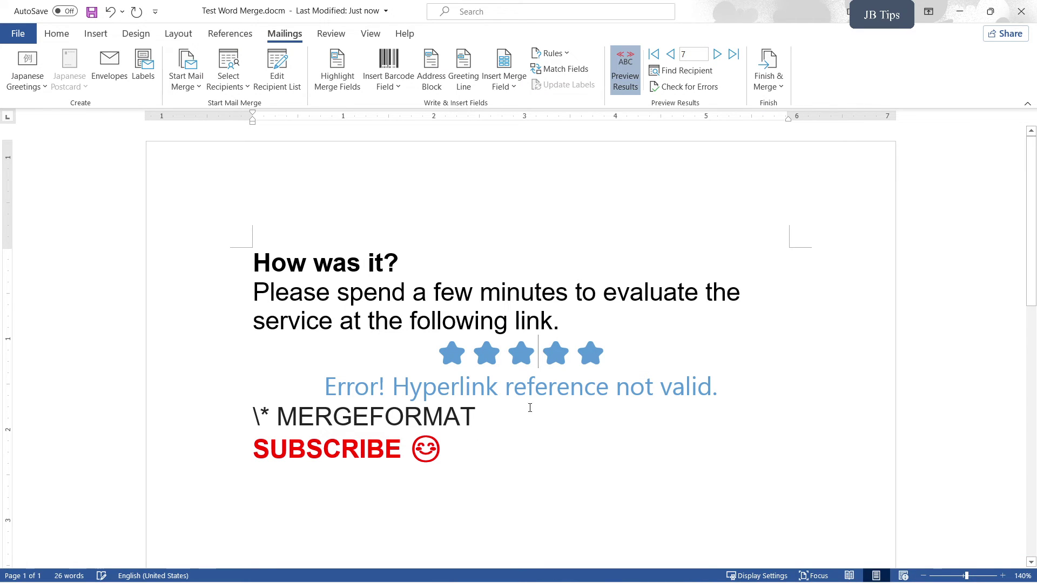
mouse_move(539, 391)
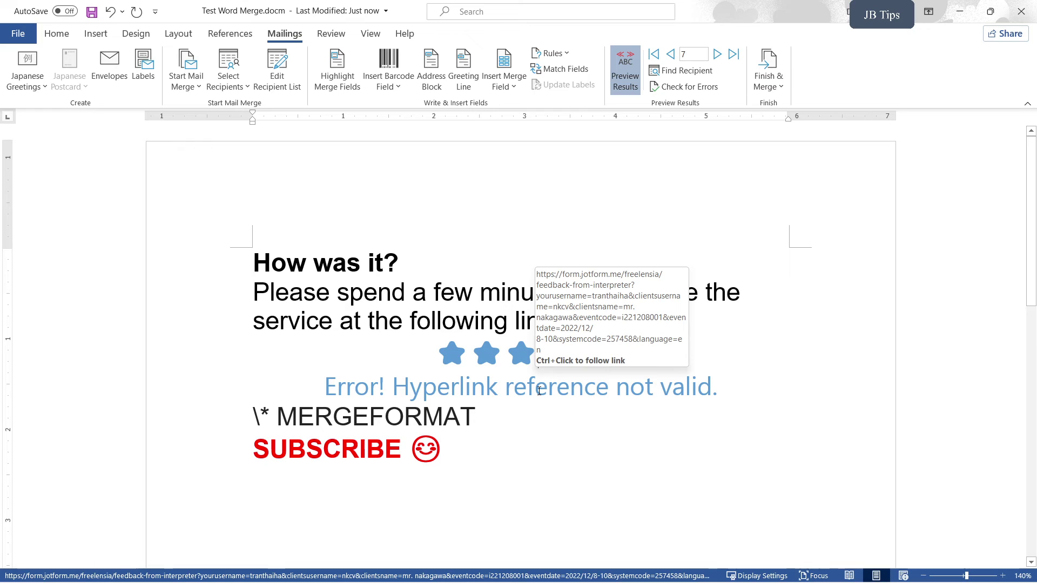
Step: Copy the row of five stars and paste it after the first letter of the hyperlink error text
click(539, 352)
click(659, 357)
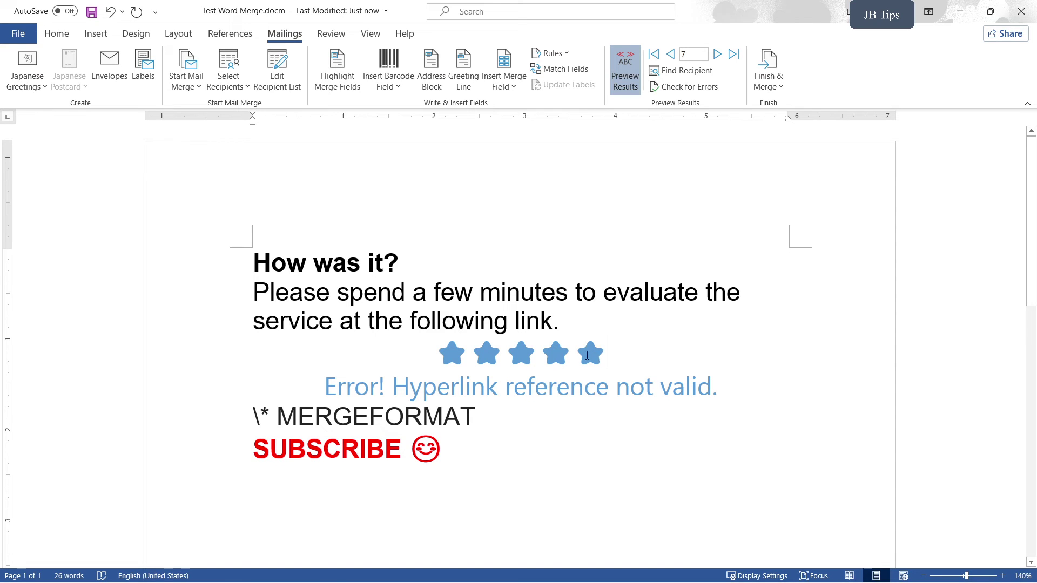
drag(587, 355, 494, 352)
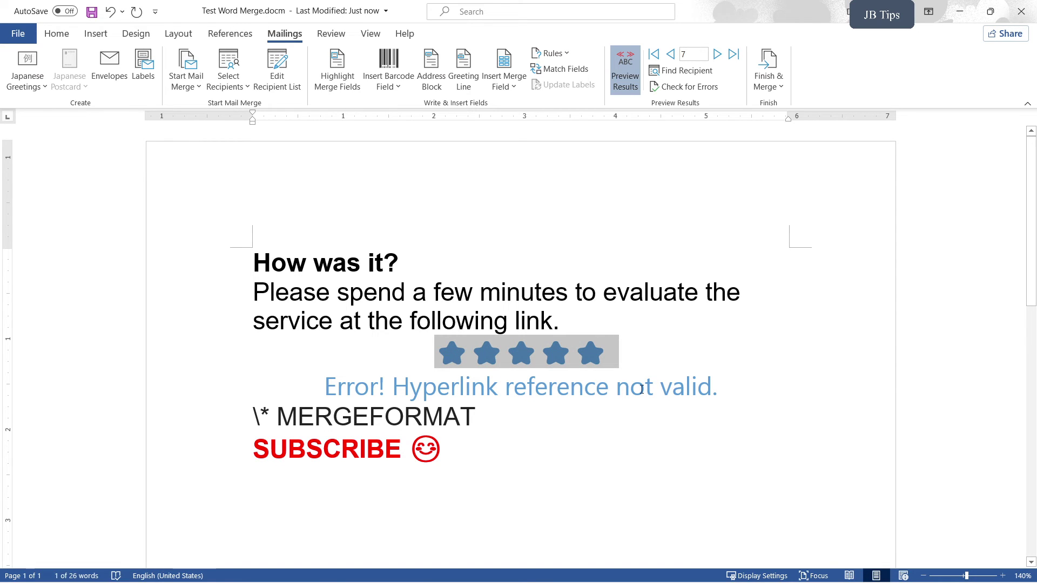
click(575, 389)
click(338, 388)
key(ctrl+v)
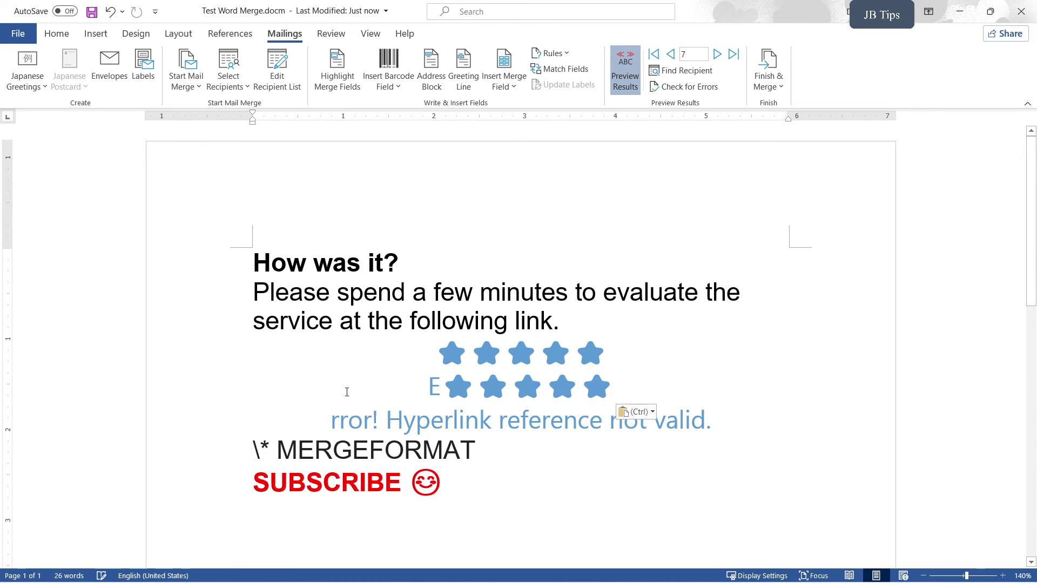
Step: Remove the letter E before the pasted stars and the line break after them
key(Left)
key(Left)
key(Left)
key(Left)
key(Left)
mouse_move(456, 411)
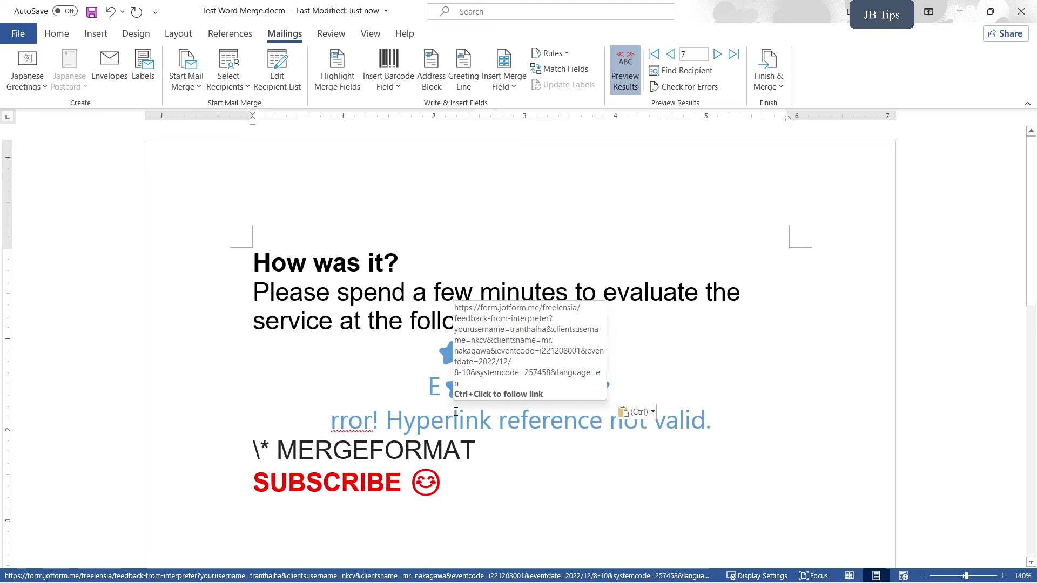
key(BackSpace)
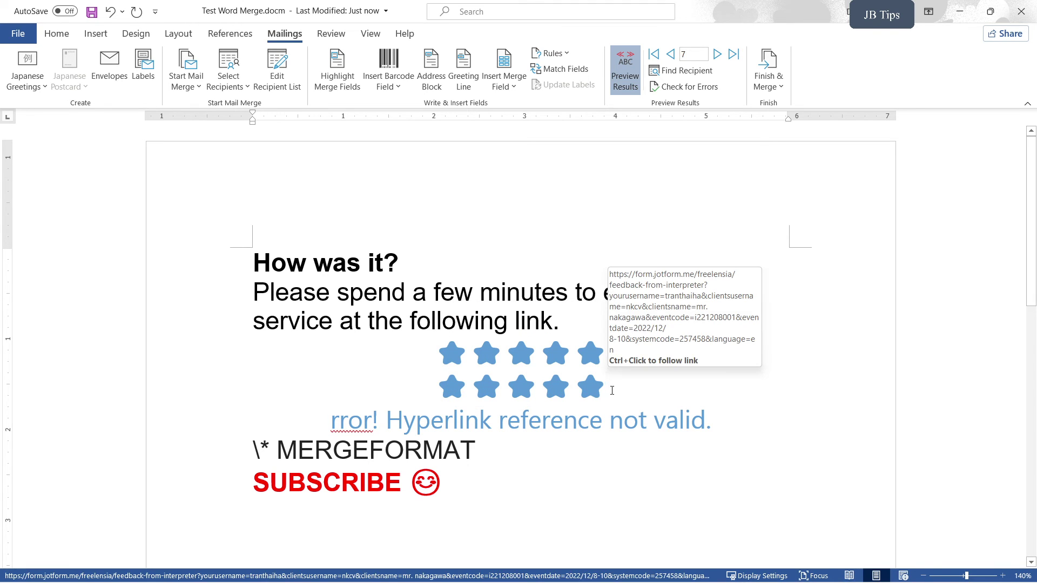
key(BackSpace)
Step: Delete the remaining error text "rror! Hyperlink reference not valid." after the pasted stars
key(shift+End)
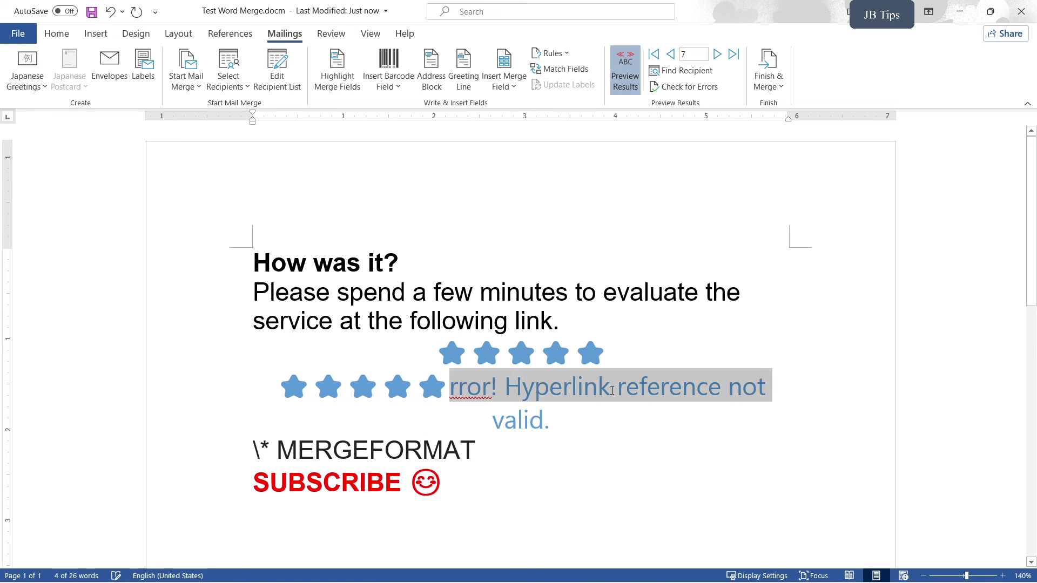
key(shift+Home)
key(shift+Left)
click(467, 390)
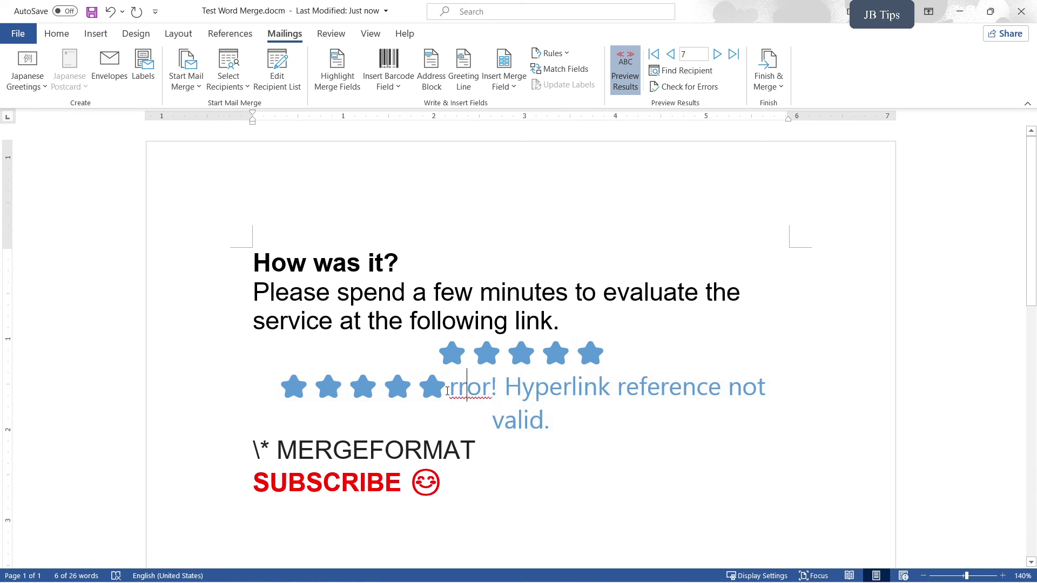
drag(453, 389, 544, 436)
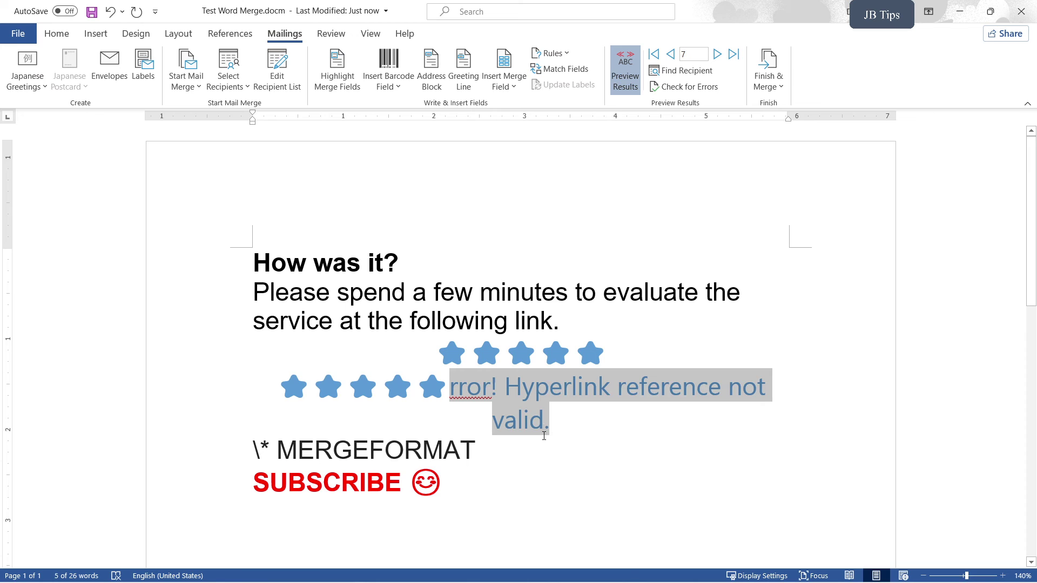
key(Delete)
Step: Check the pasted star row's link target and advance the merge preview to record 9 to compare its address
mouse_move(547, 388)
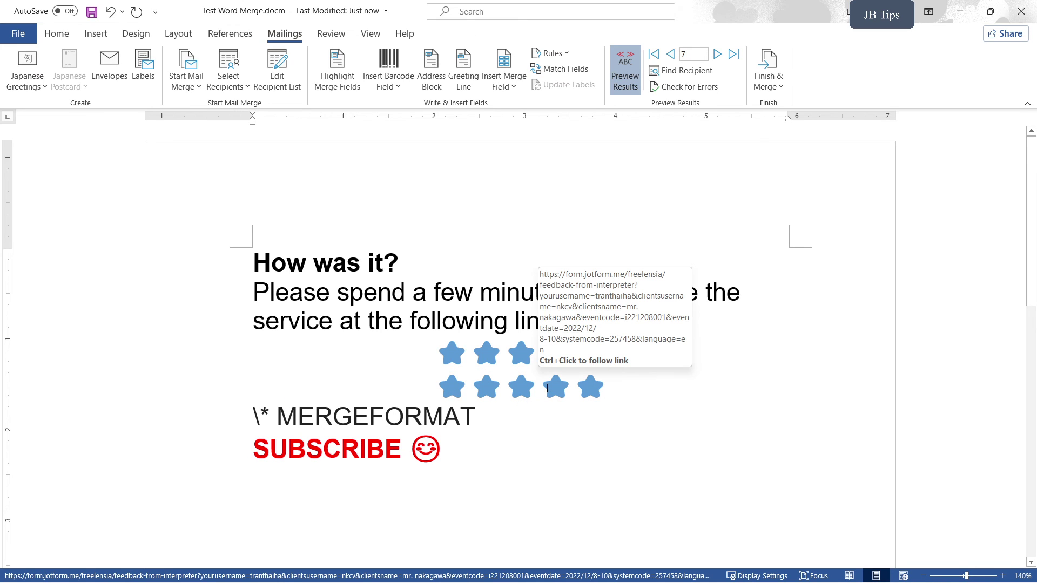
click(717, 54)
click(717, 54)
mouse_move(527, 384)
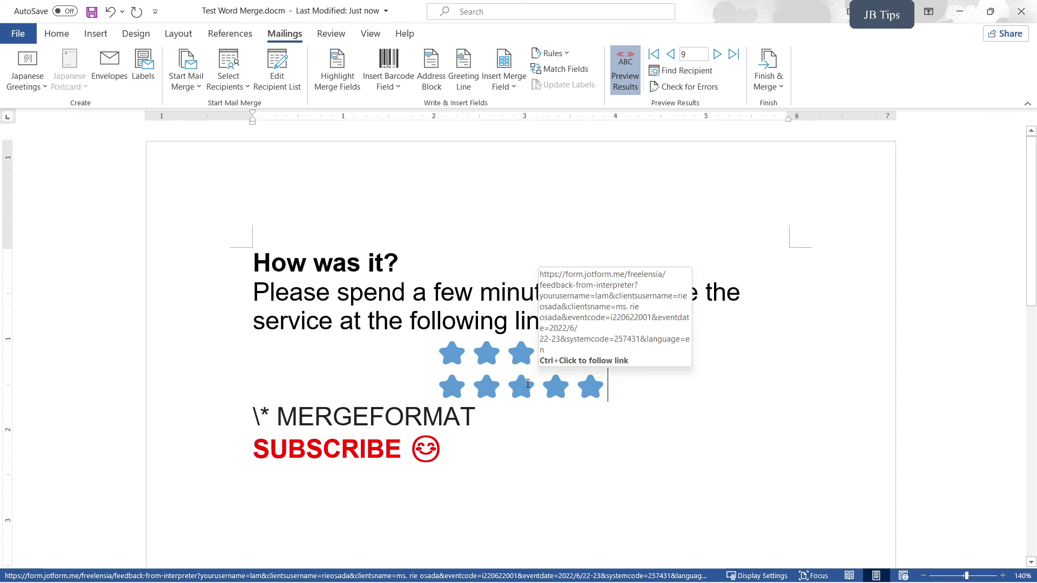
Step: Delete the original upper row of five stars together with its line
click(503, 354)
click(615, 356)
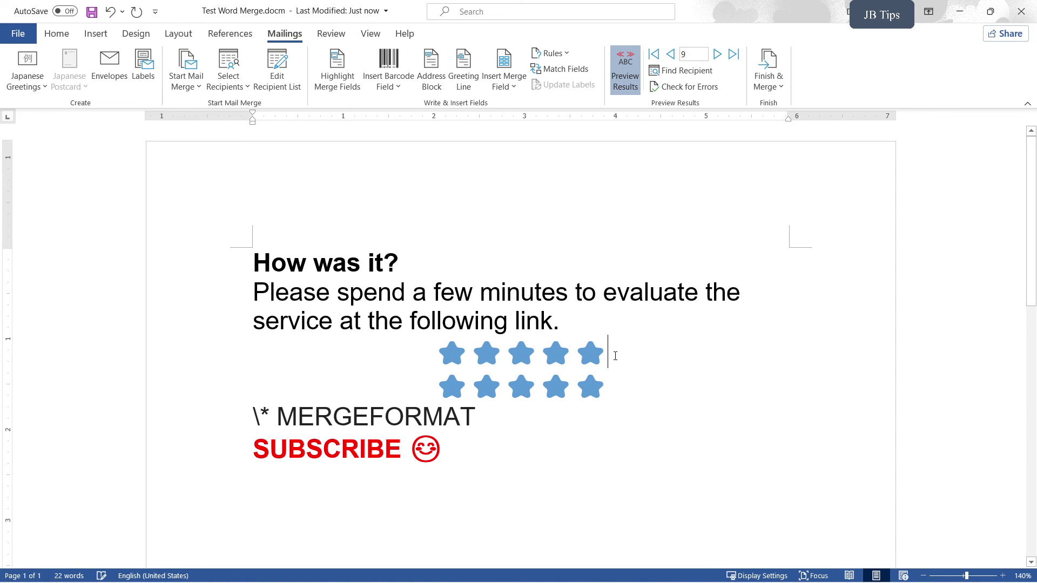
key(shift+Home)
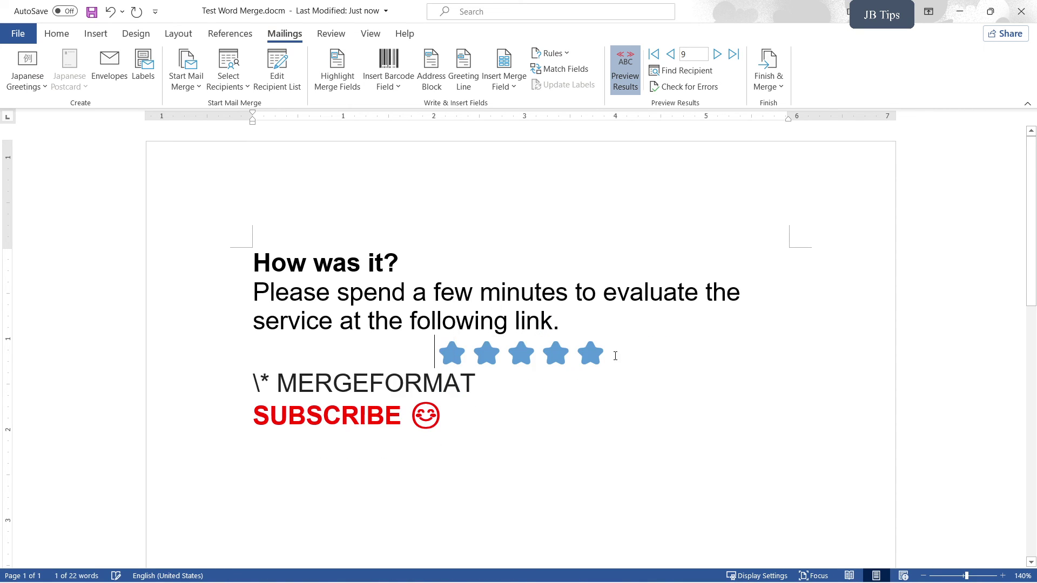
key(Delete)
Step: Check the Link bookmark in the document's bookmark list with the cursor placed among the remaining stars
click(545, 357)
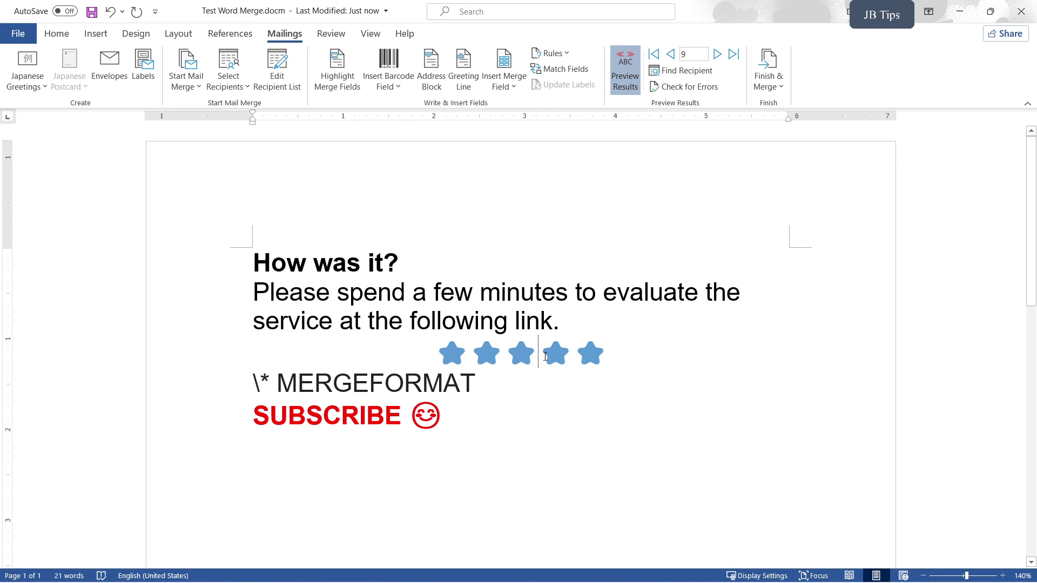
click(96, 34)
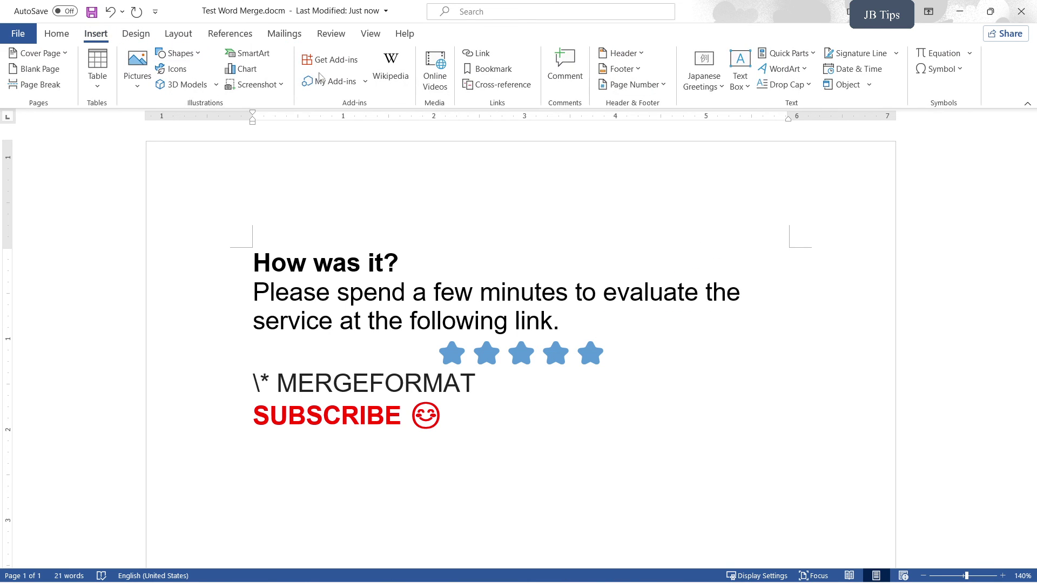
click(489, 69)
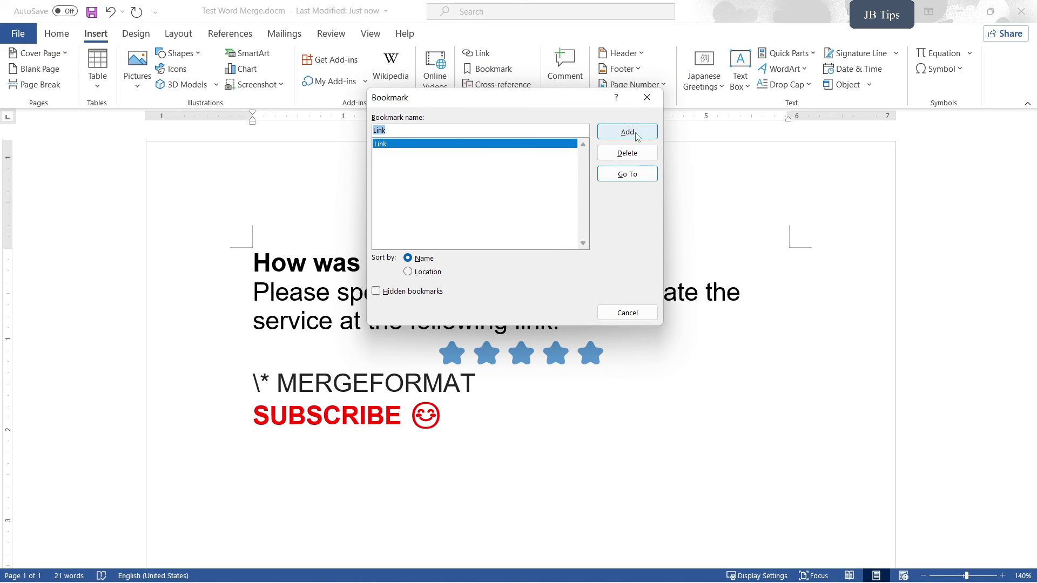
click(647, 97)
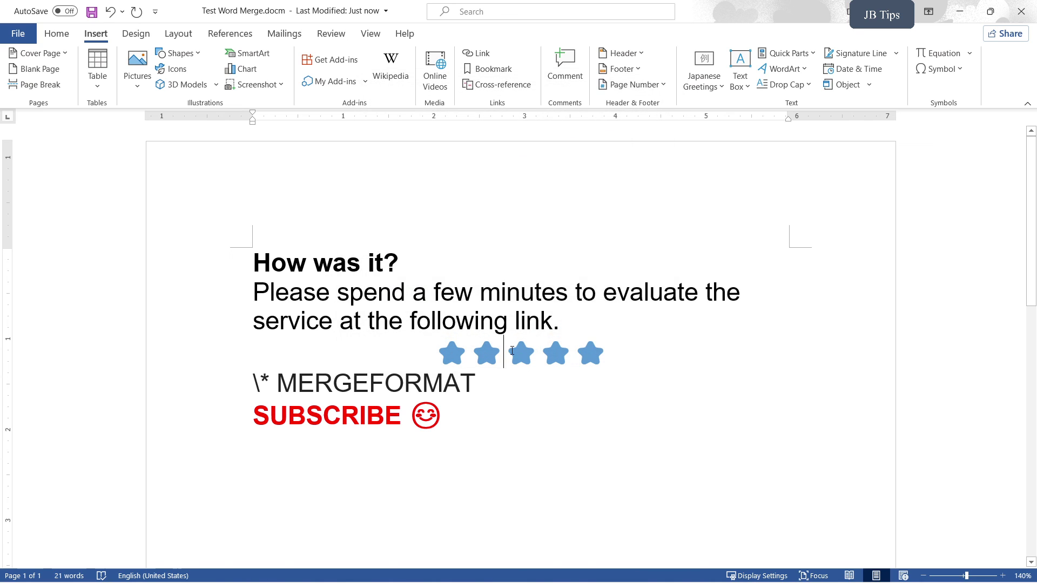